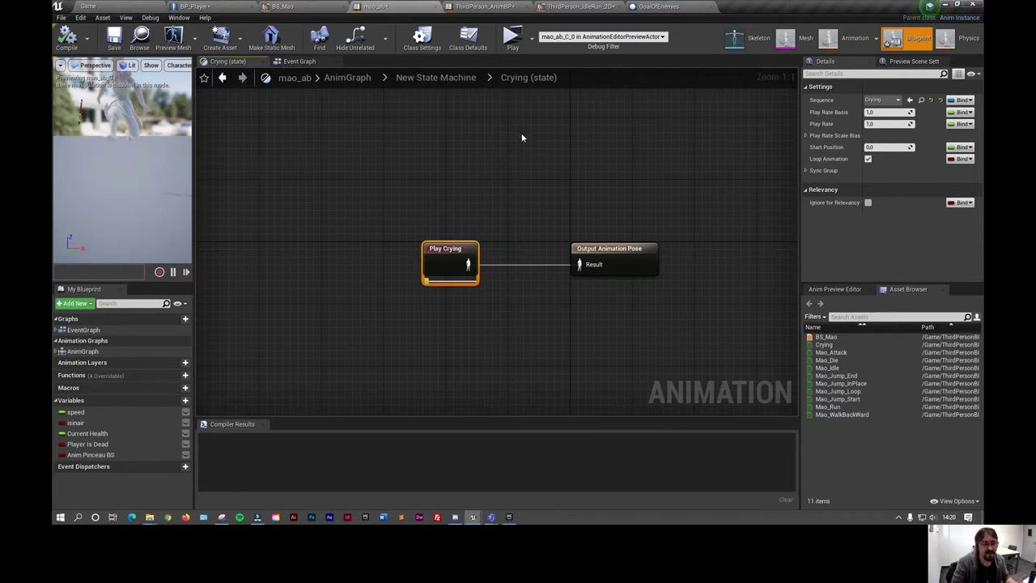
# Switch from BP_Player to the ThirdPerson_AnimBP blueprint's Event Graph
pyautogui.click(201, 7)
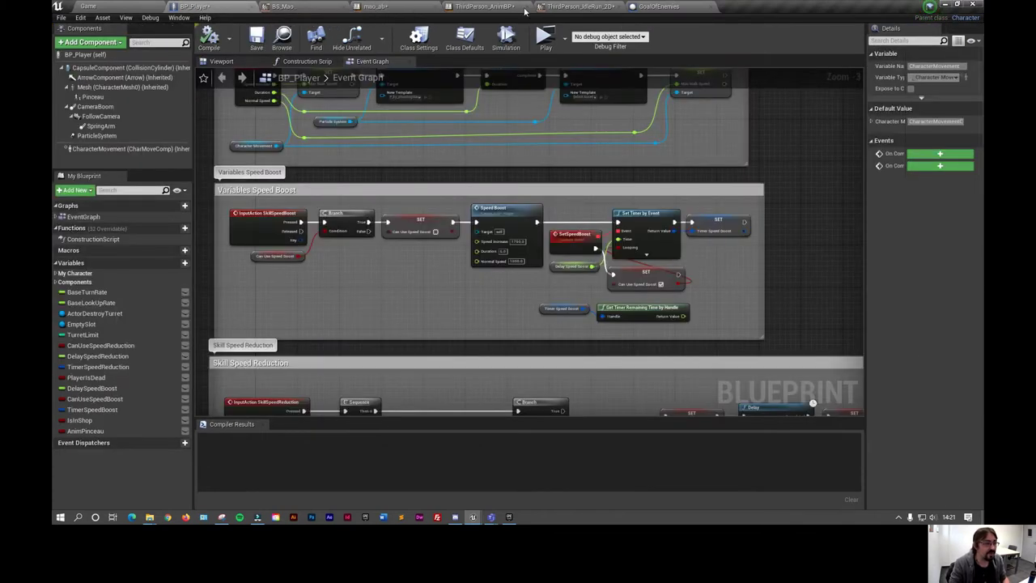
pyautogui.click(500, 8)
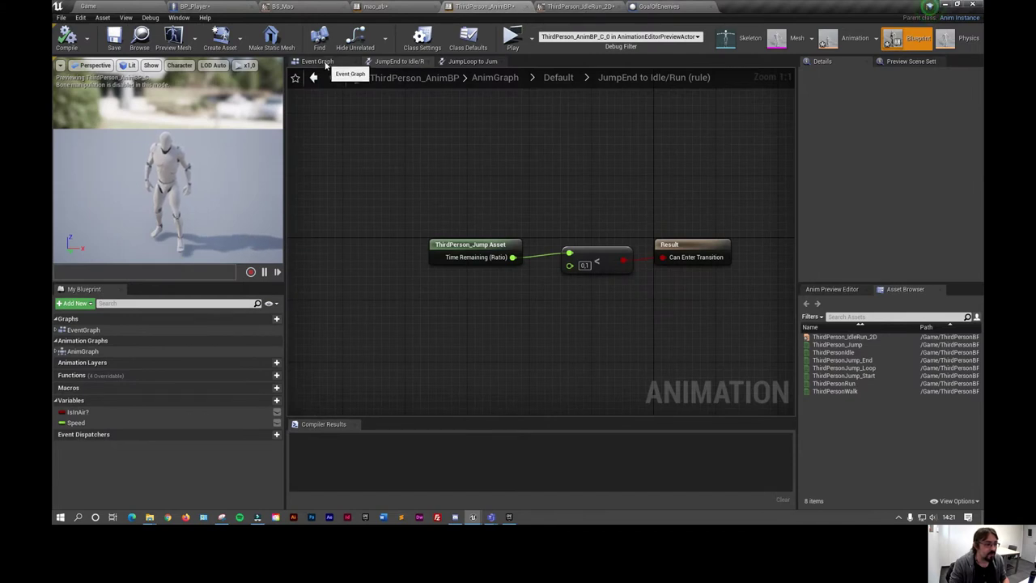
pyautogui.click(327, 65)
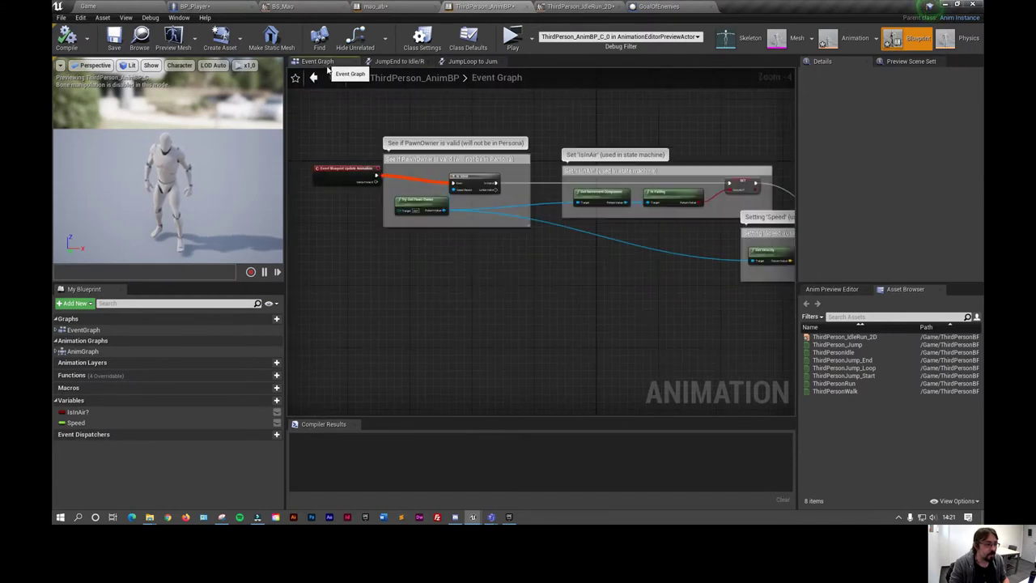
# Navigate from the JumpEnd to Idle/Run rule up to the top-level AnimGraph
pyautogui.click(408, 63)
pyautogui.click(558, 78)
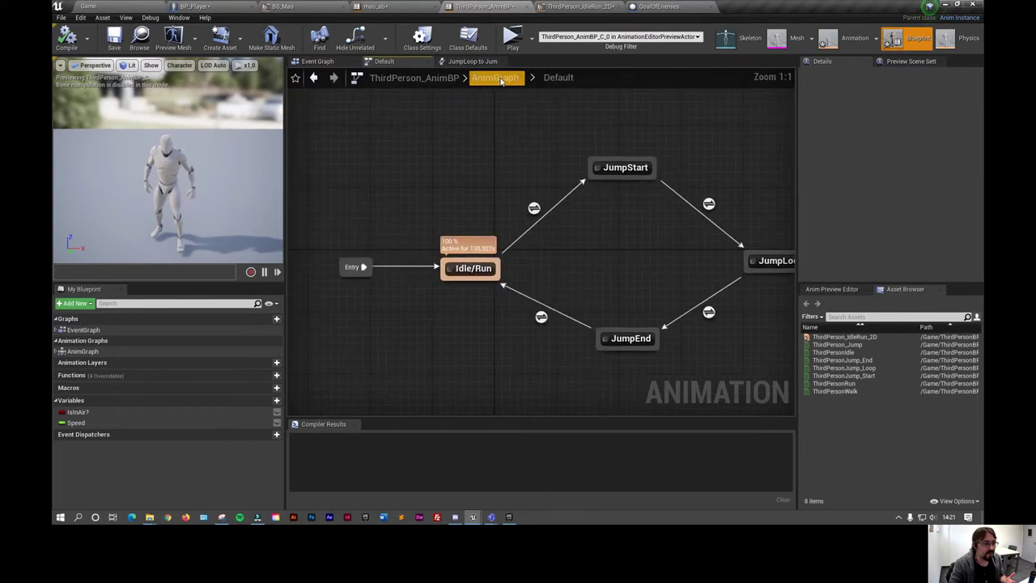
pyautogui.click(495, 78)
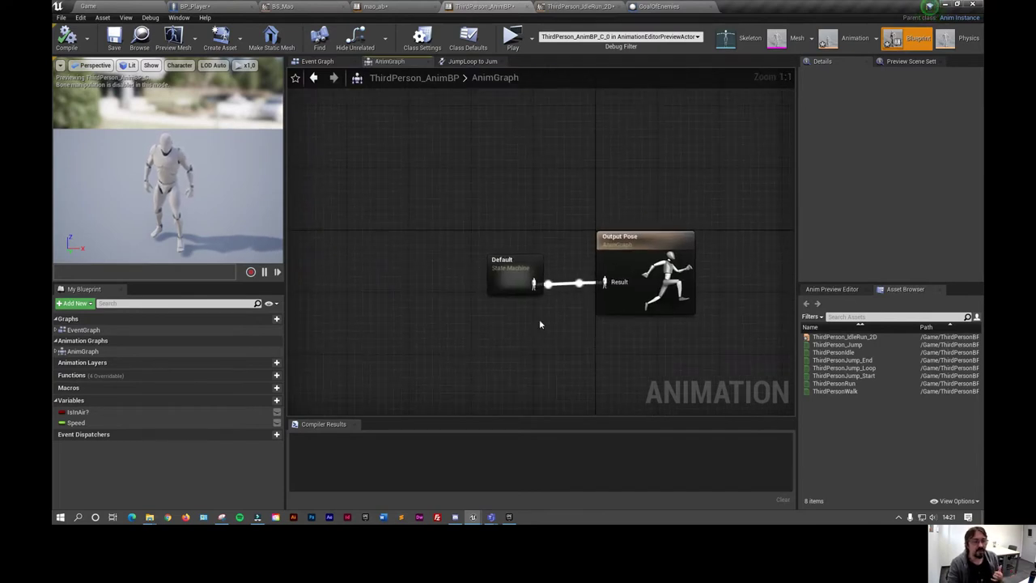
# Add a demo New State Machine, delete it, and open the Default state machine
pyautogui.rightClick(452, 113)
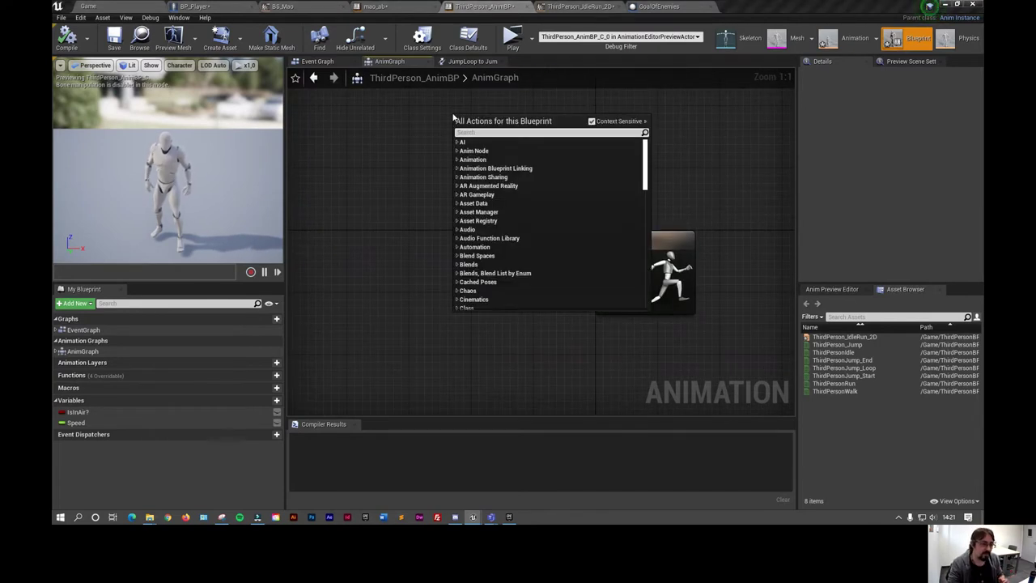
pyautogui.write('add')
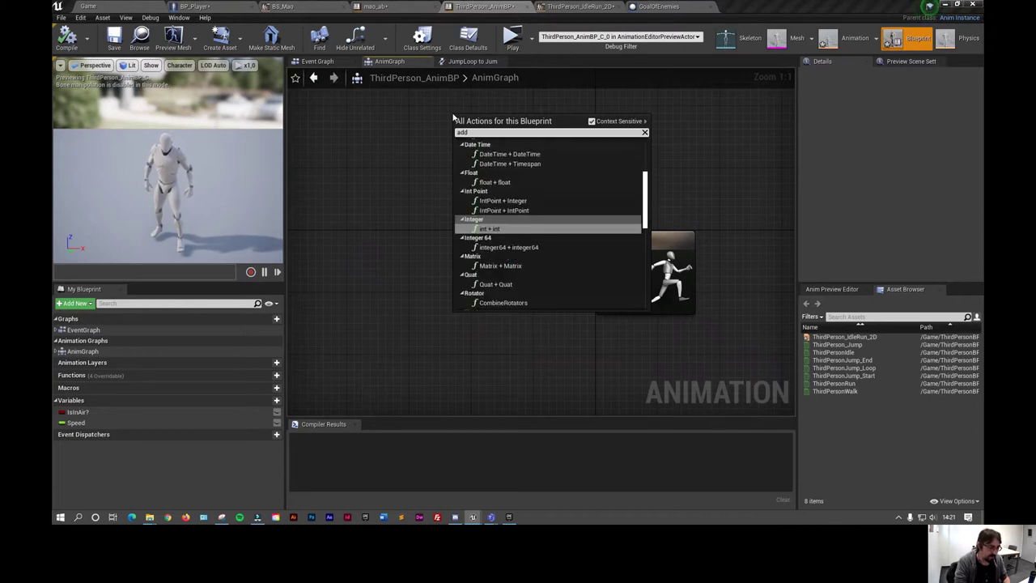
pyautogui.write(' new')
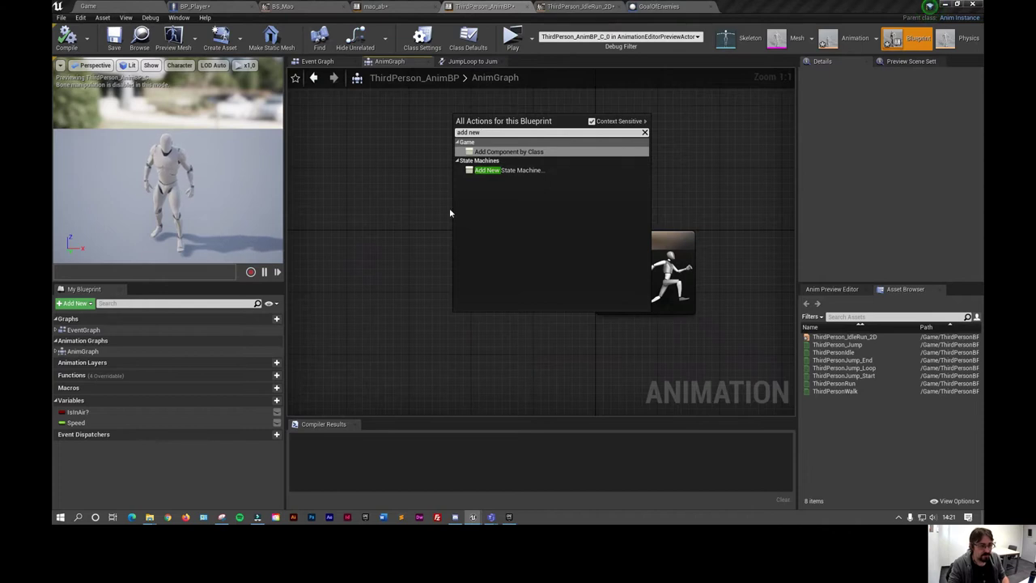
pyautogui.click(517, 169)
pyautogui.click(502, 140)
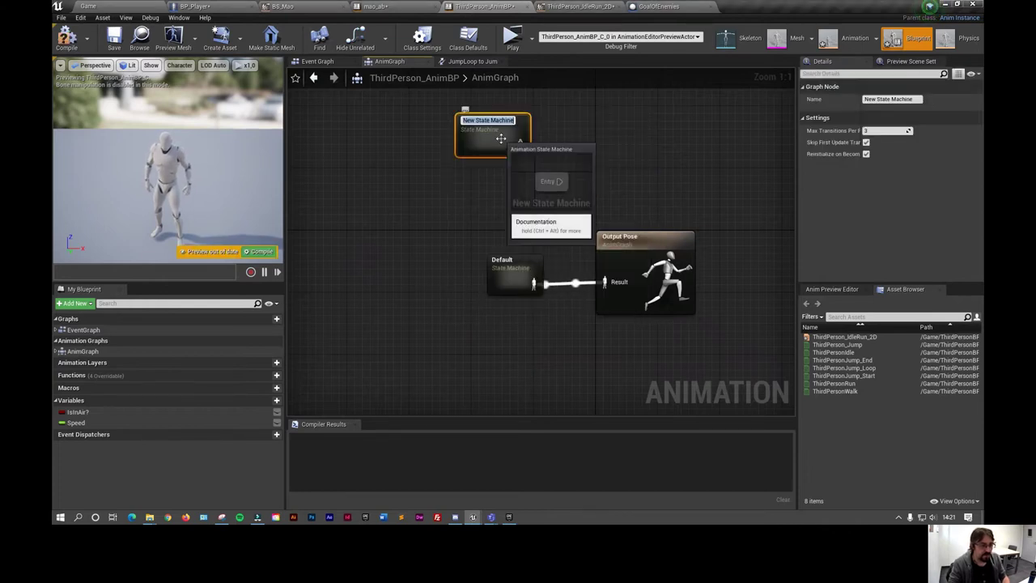
pyautogui.click(509, 153)
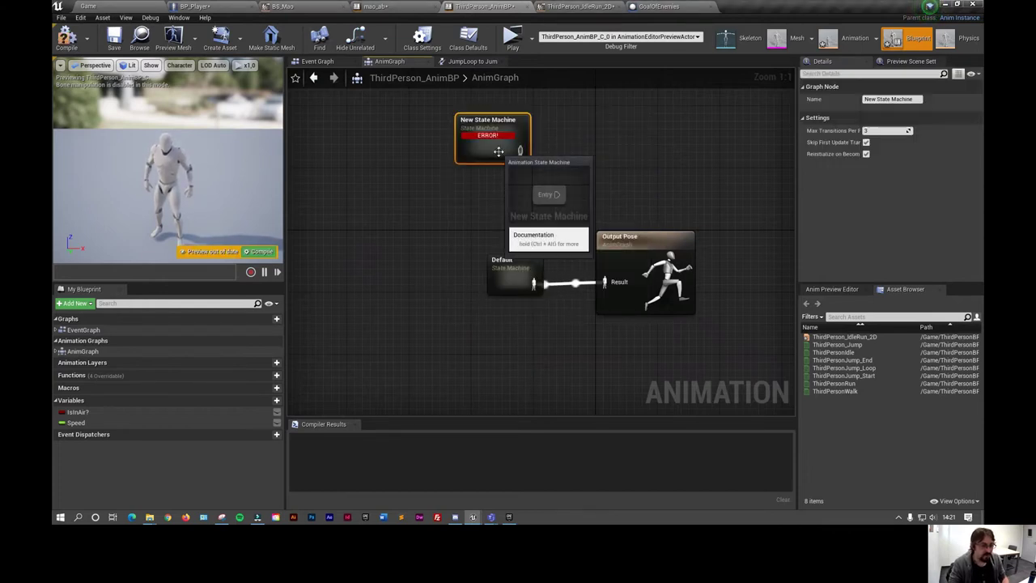
pyautogui.press('Delete')
pyautogui.doubleClick(507, 281)
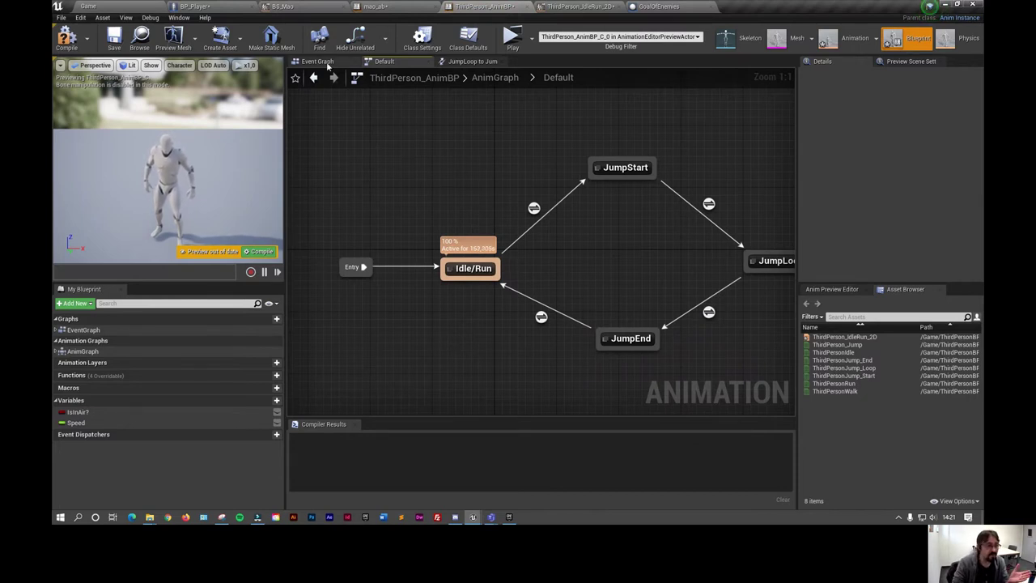
# Open ThirdPerson_IdleRun_2D and drag the preview from Speed 0 idle down to walking speeds
pyautogui.click(851, 46)
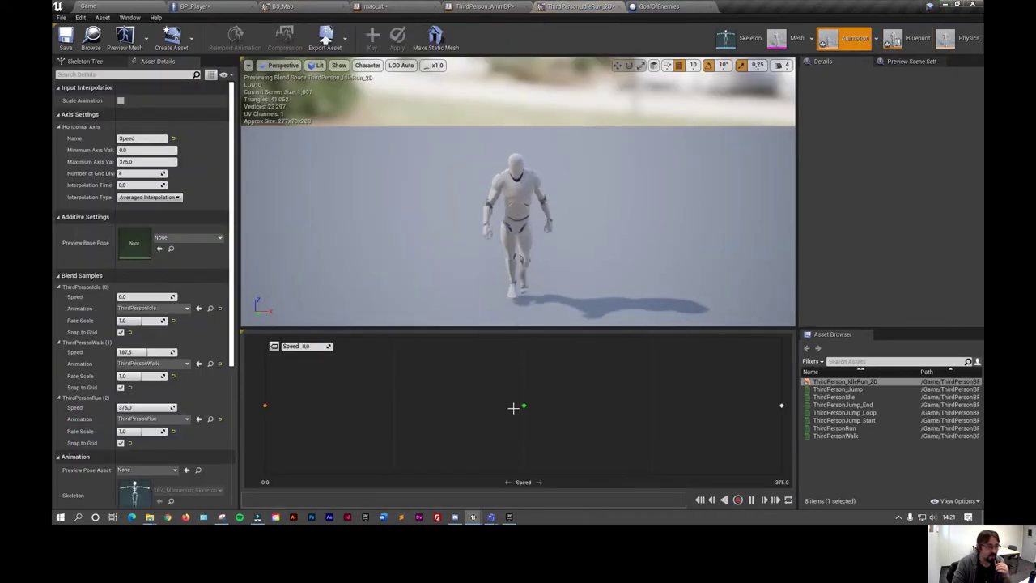
pyautogui.moveTo(523, 407)
pyautogui.mouseDown()
pyautogui.moveTo(257, 405)
pyautogui.moveTo(785, 406)
pyautogui.mouseUp()
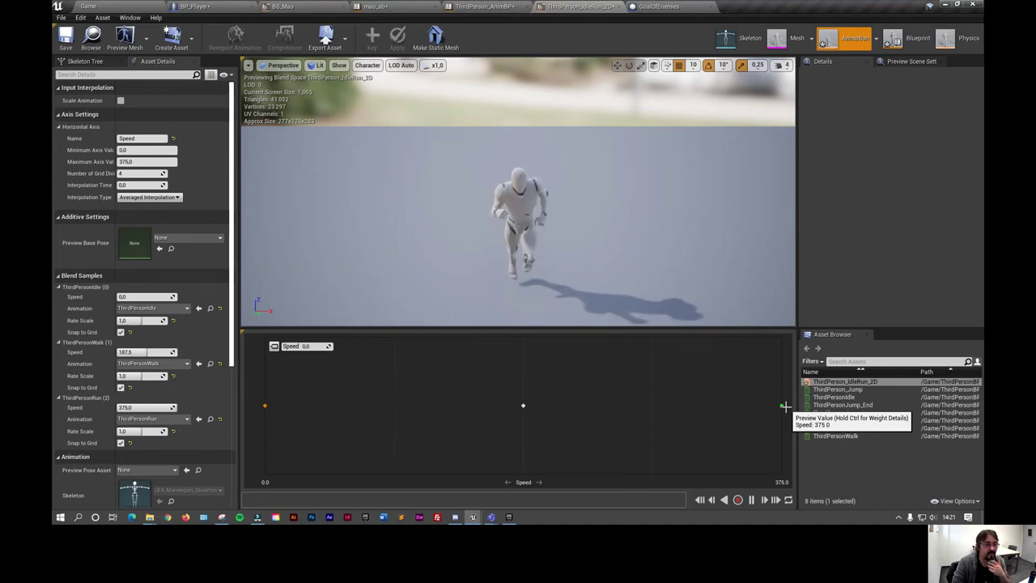
pyautogui.moveTo(785, 407)
pyautogui.mouseDown()
pyautogui.moveTo(339, 406)
pyautogui.moveTo(454, 405)
pyautogui.mouseUp()
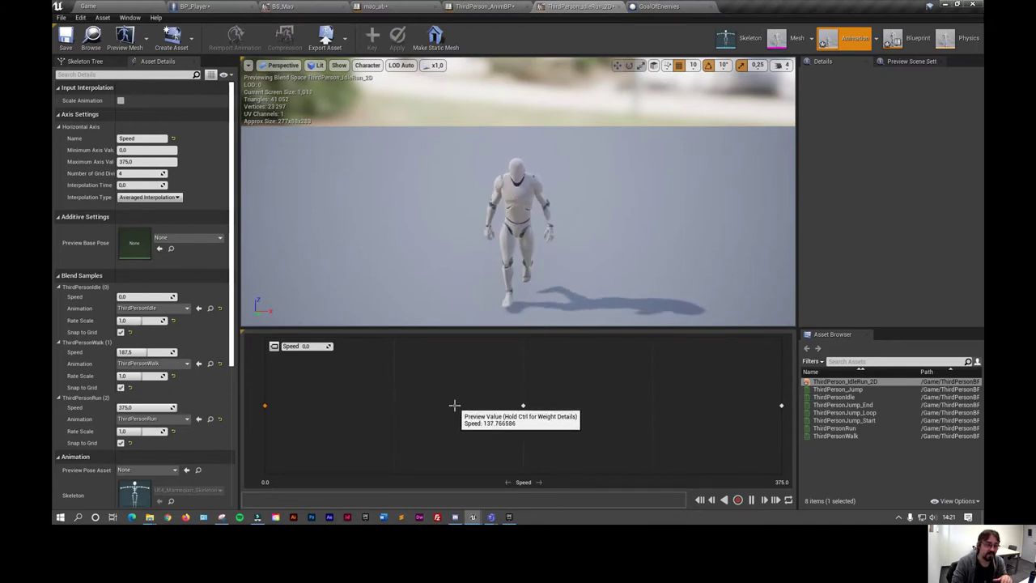
pyautogui.moveTo(454, 405); pyautogui.dragTo(407, 406)
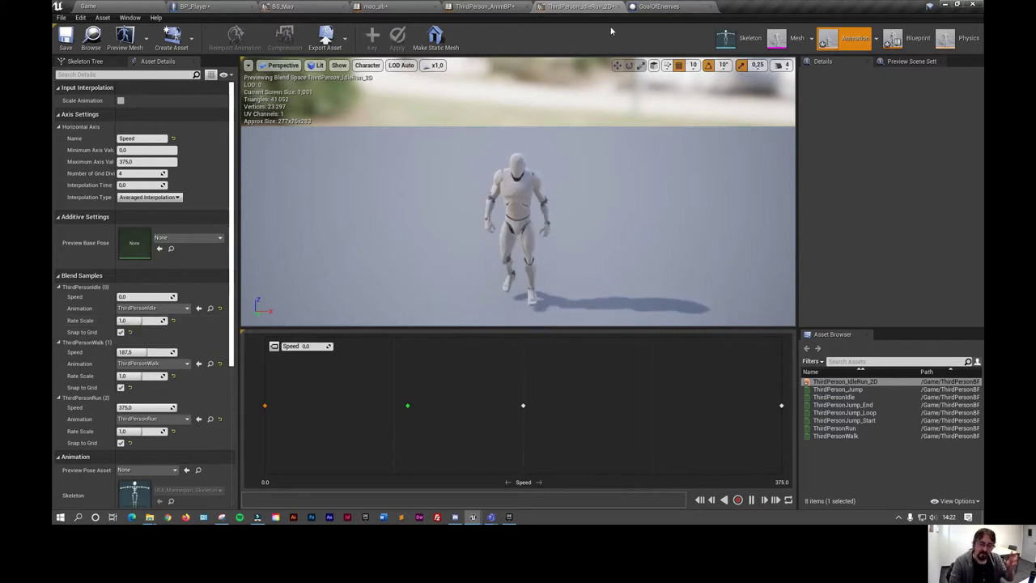
# Return to ThirdPerson_AnimBP and review the Idle/Run to JumpStart transition rule
pyautogui.click(503, 7)
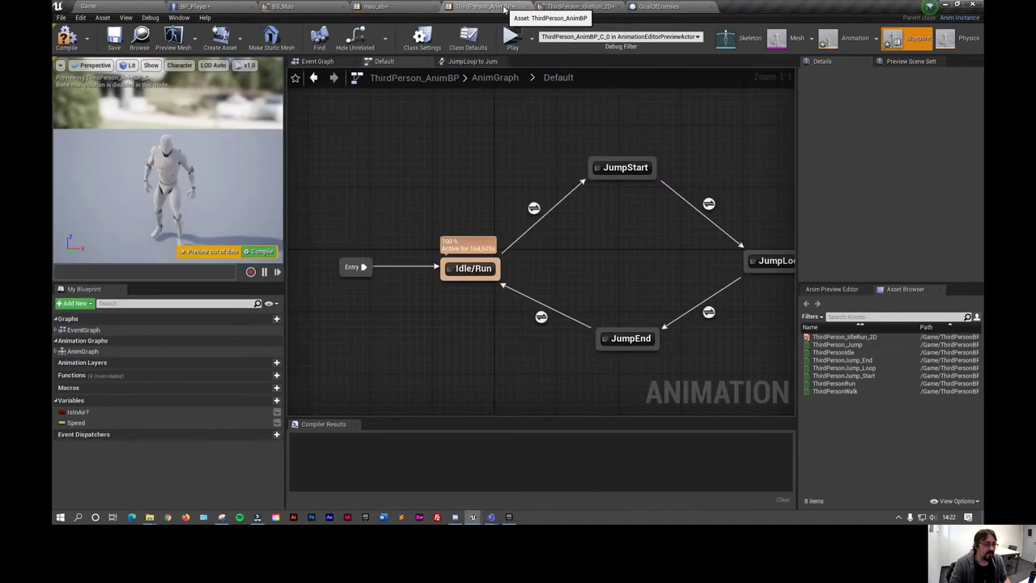
pyautogui.moveTo(488, 175); pyautogui.dragTo(439, 165, button='right')
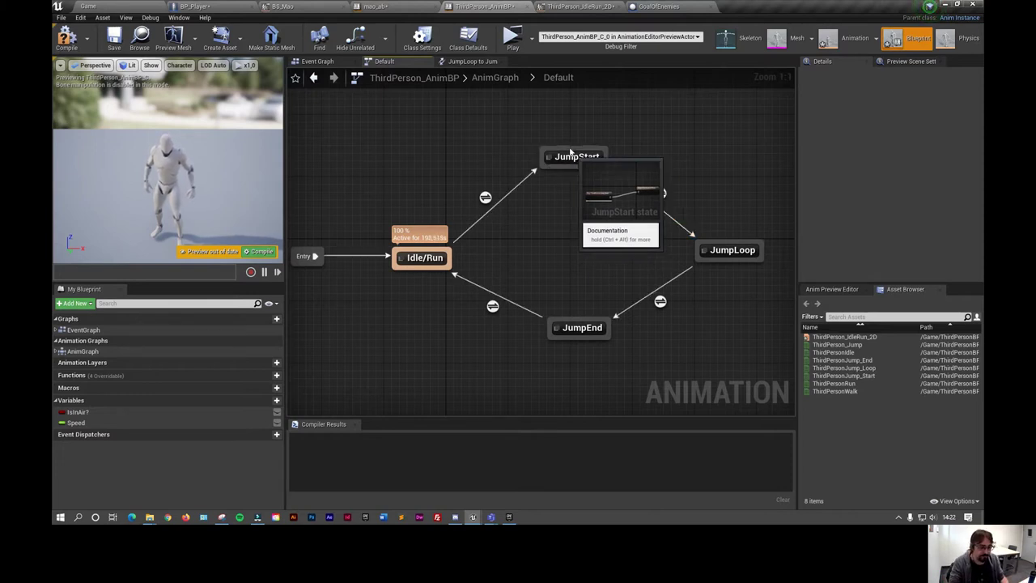
pyautogui.doubleClick(485, 197)
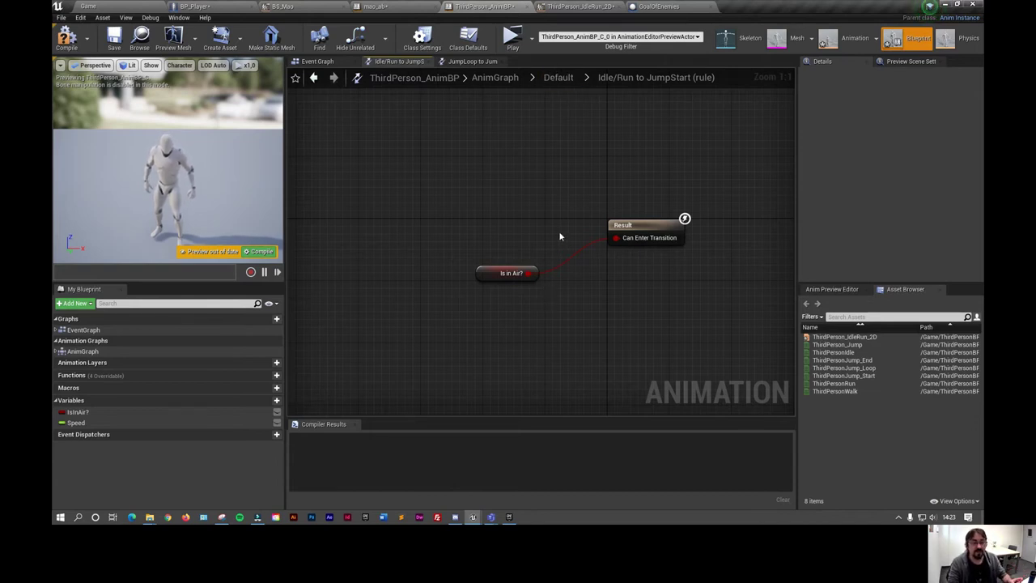
pyautogui.click(559, 77)
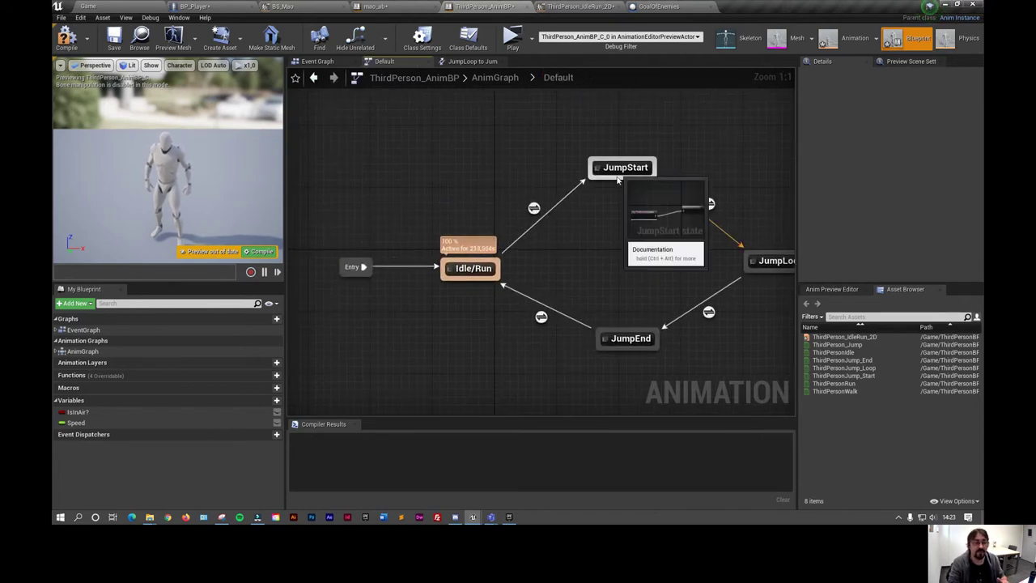
# Review the JumpStart to JumpLoop rule, then recentre the Default state machine
pyautogui.doubleClick(708, 204)
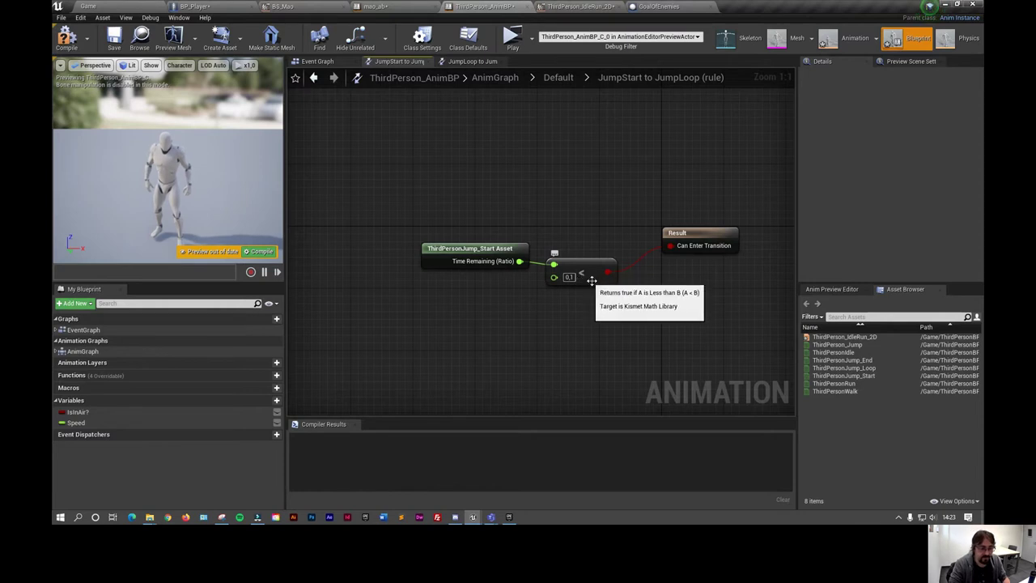
pyautogui.click(557, 77)
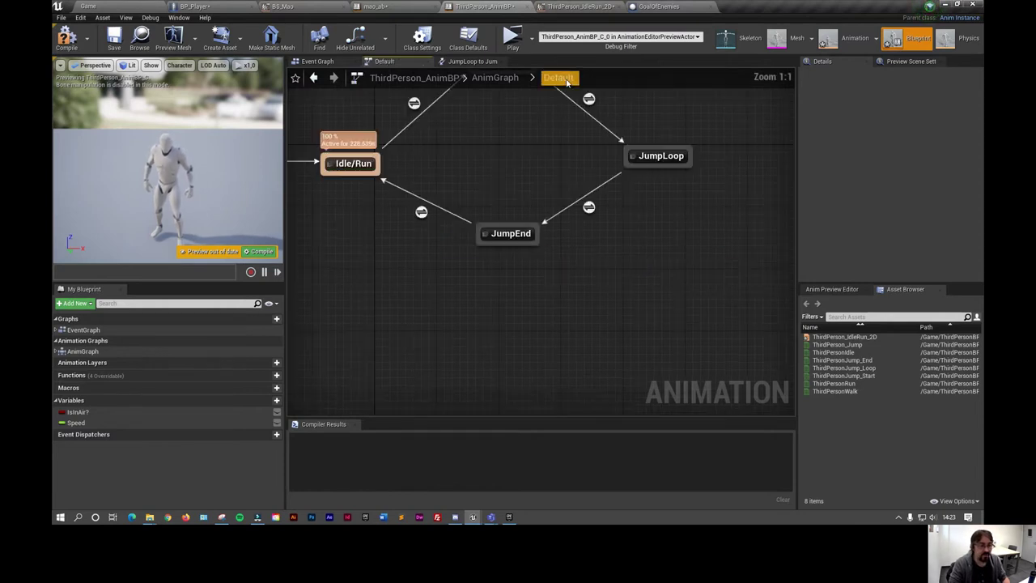
pyautogui.moveTo(756, 309); pyautogui.dragTo(726, 253, button='right')
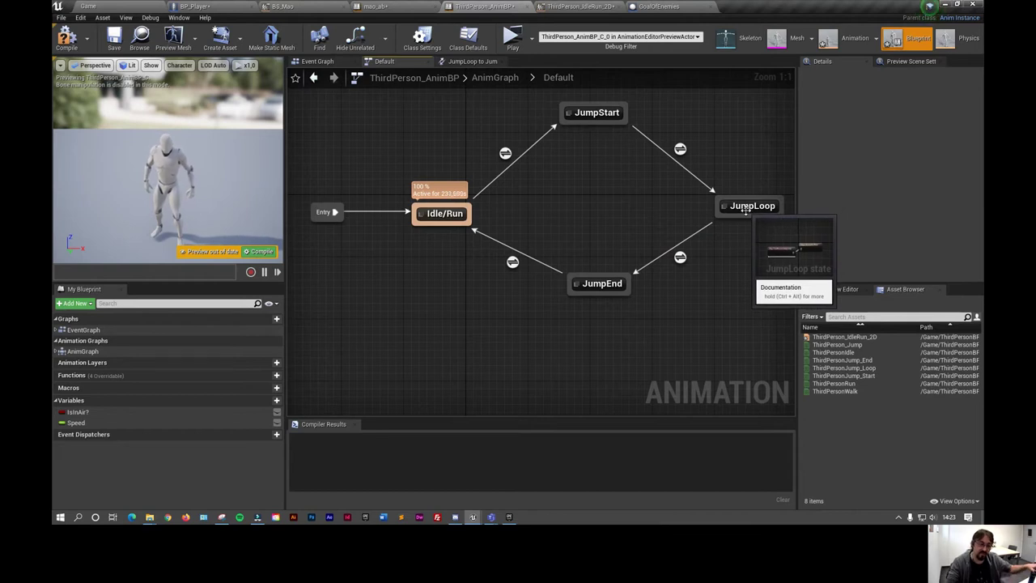
pyautogui.doubleClick(859, 368)
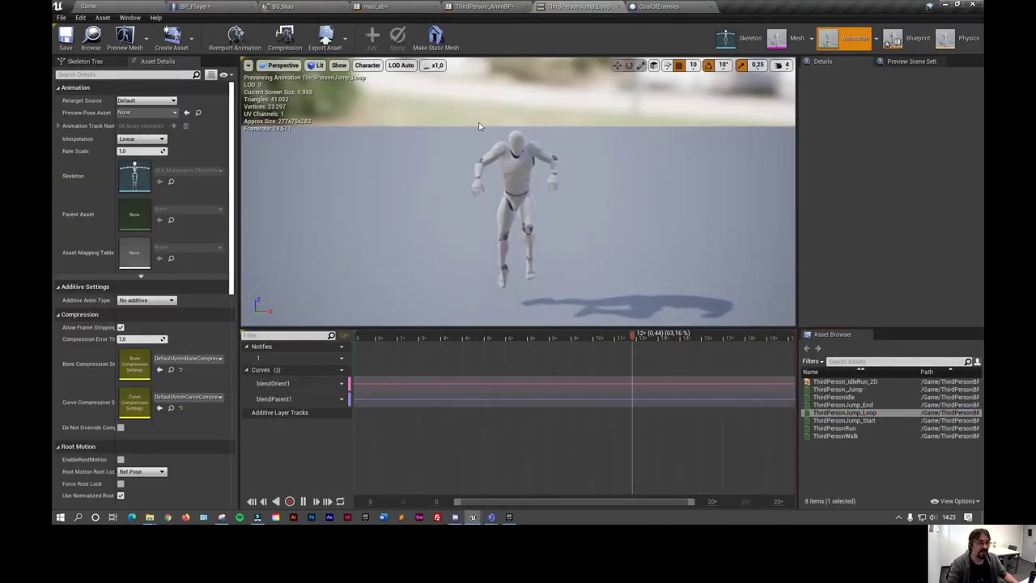
pyautogui.click(509, 7)
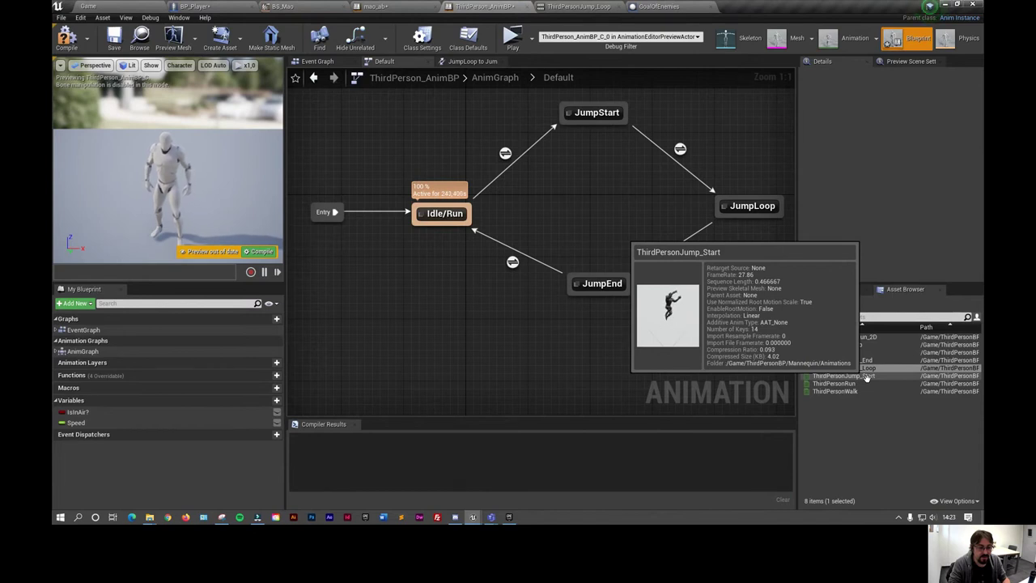
pyautogui.moveTo(867, 345)
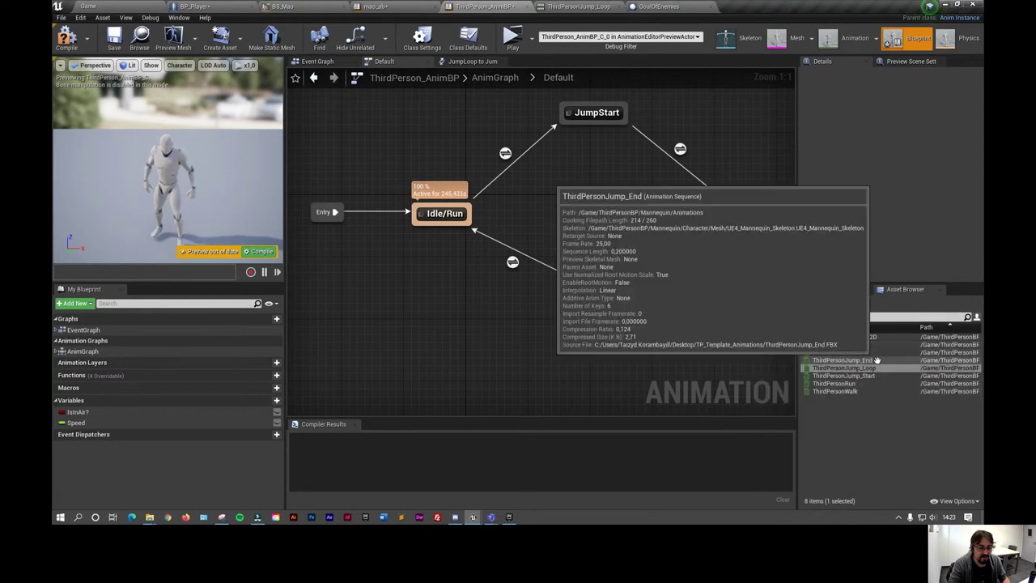
pyautogui.moveTo(876, 368)
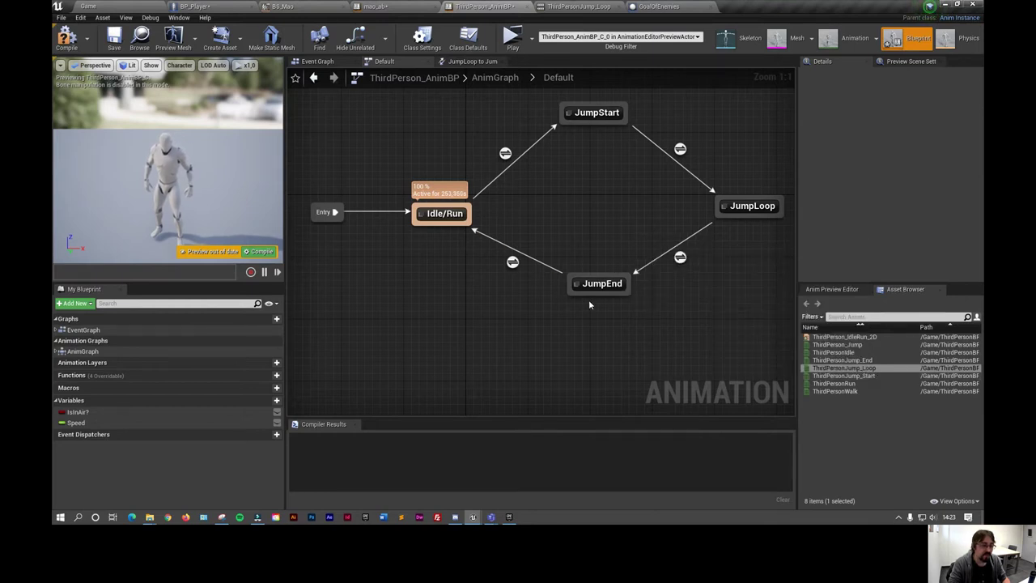
pyautogui.doubleClick(512, 261)
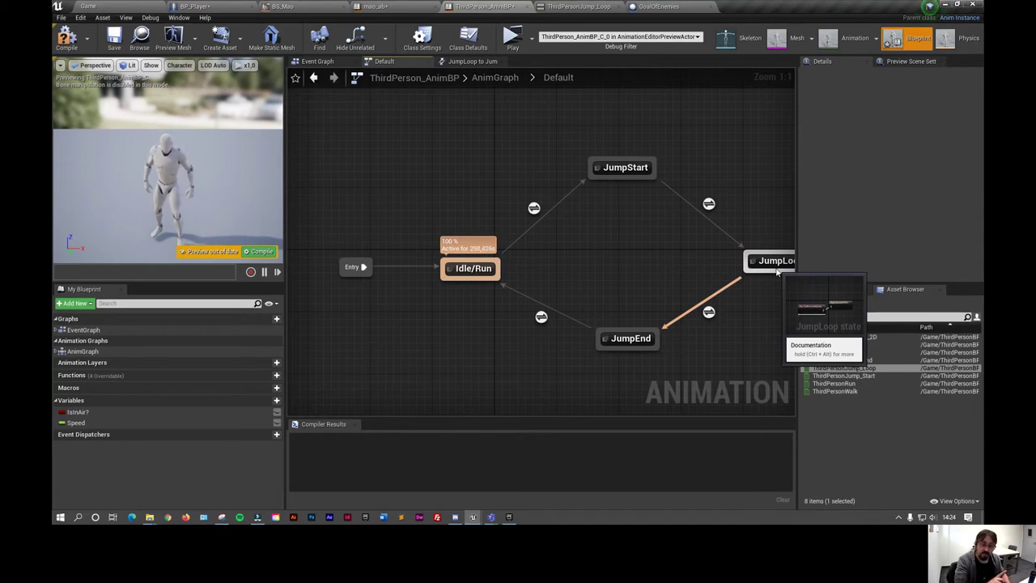
pyautogui.moveTo(710, 207)
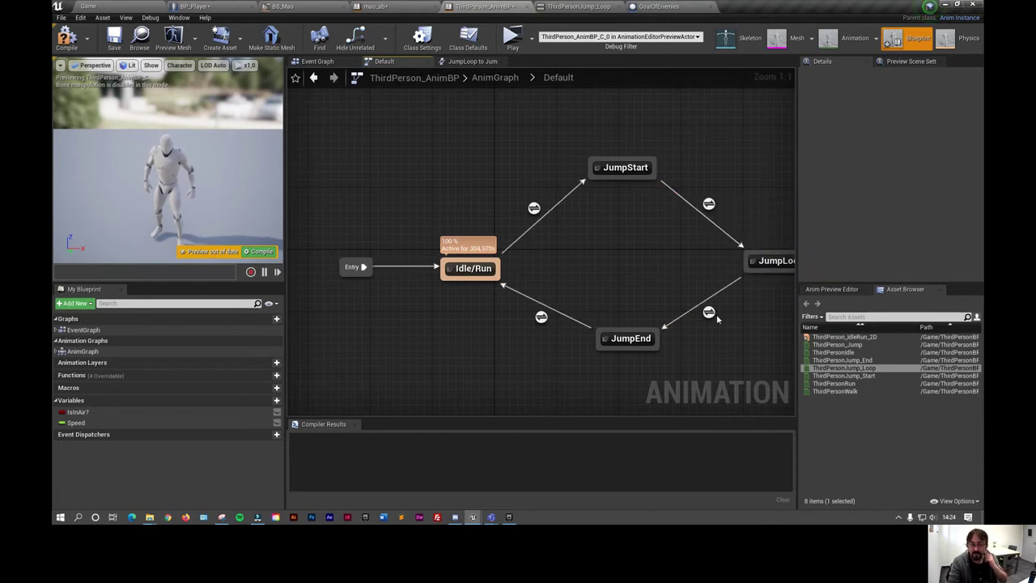
pyautogui.moveTo(710, 313)
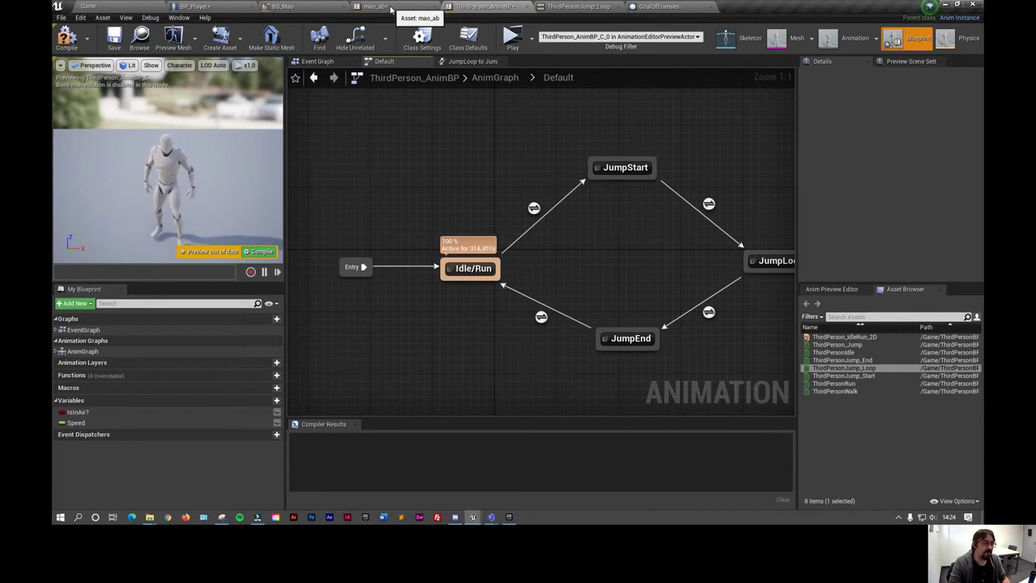
# Switch to mao_ab and open its New State Machine from the AnimGraph
pyautogui.click(390, 8)
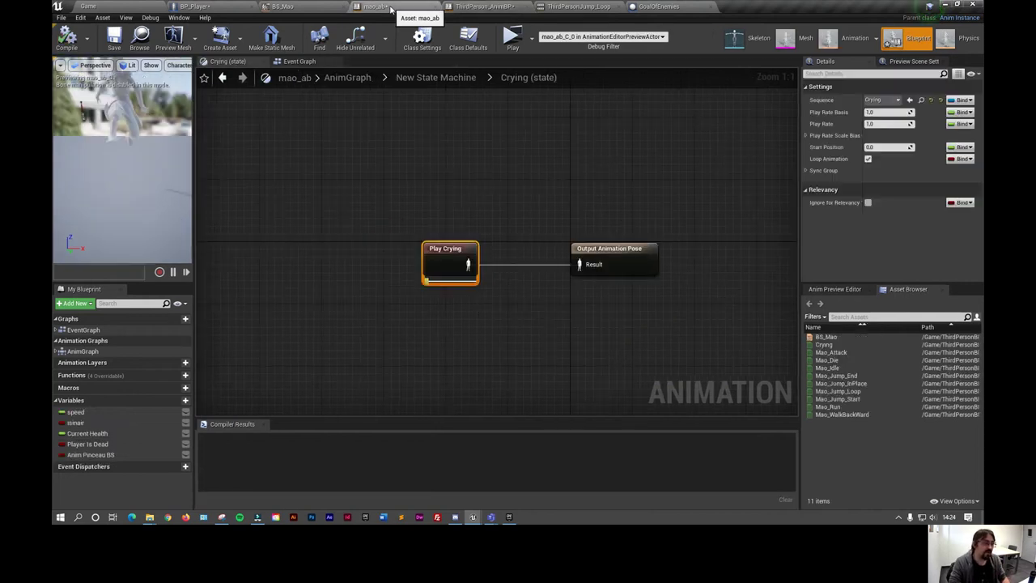
pyautogui.click(348, 77)
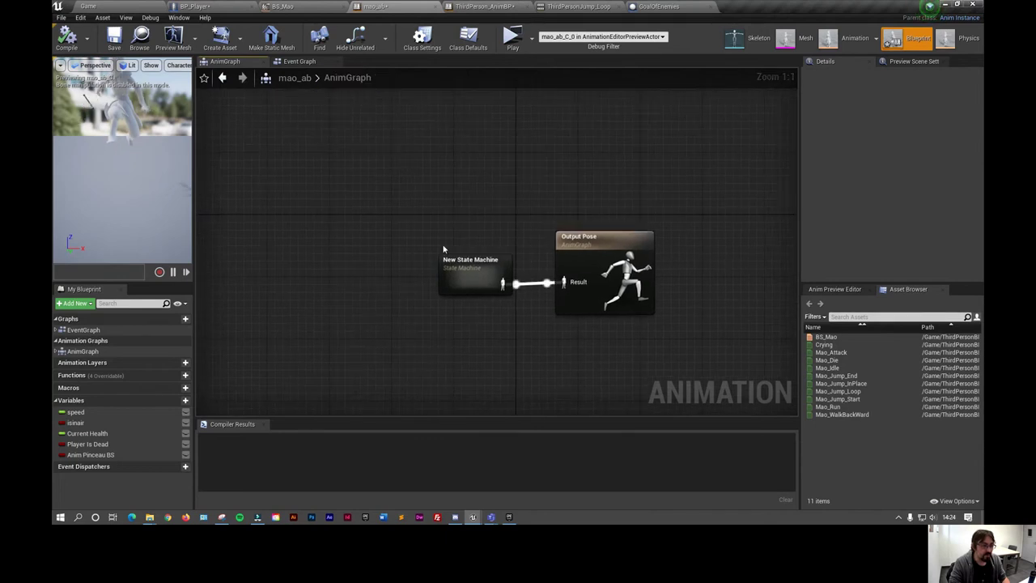
pyautogui.doubleClick(460, 271)
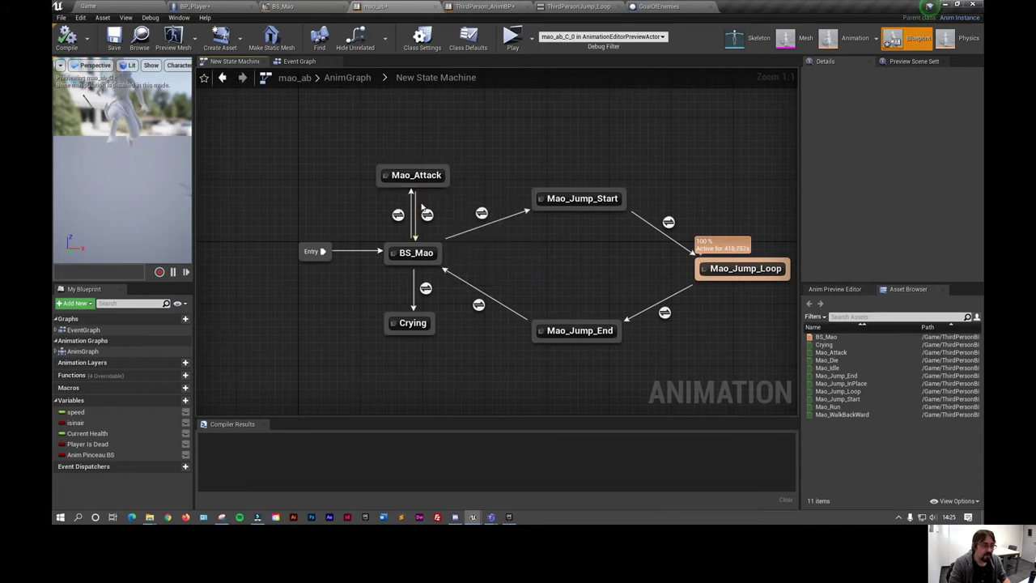
# Review both BS_Mao/Mao_Attack transition rules, then select the Anim Pinceau BS variable
pyautogui.doubleClick(397, 215)
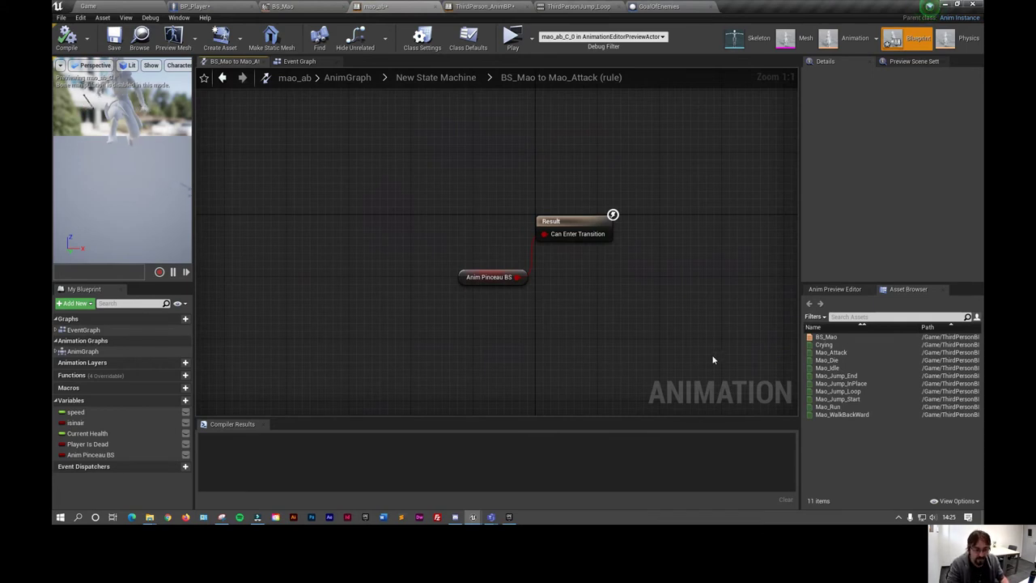
pyautogui.moveTo(841, 350)
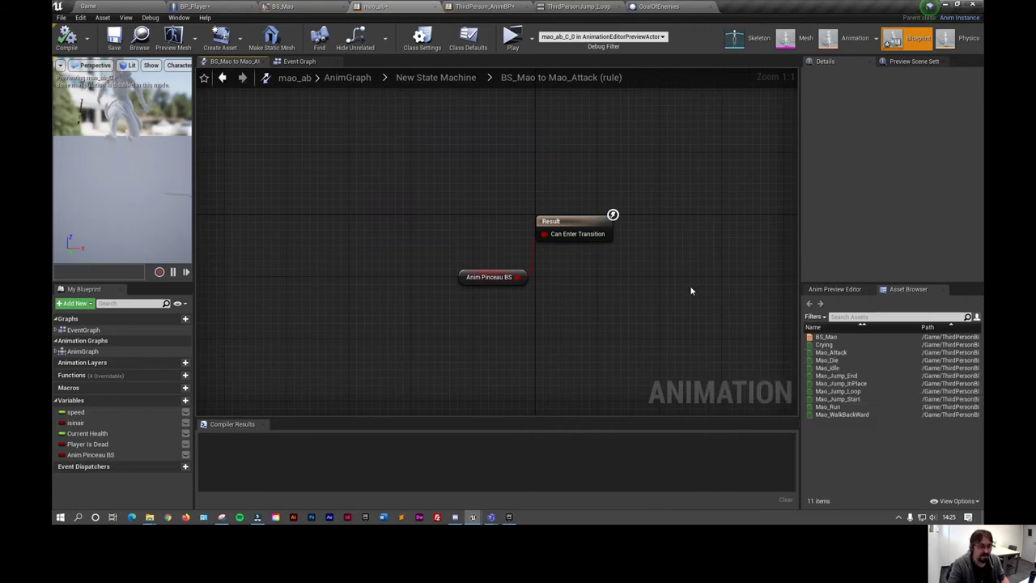
pyautogui.click(435, 77)
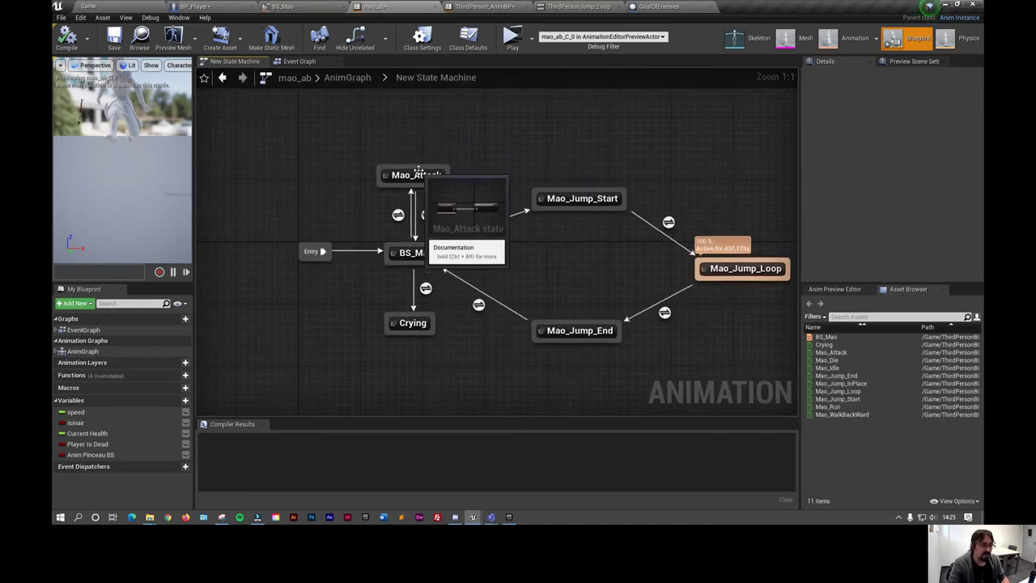
pyautogui.doubleClick(424, 215)
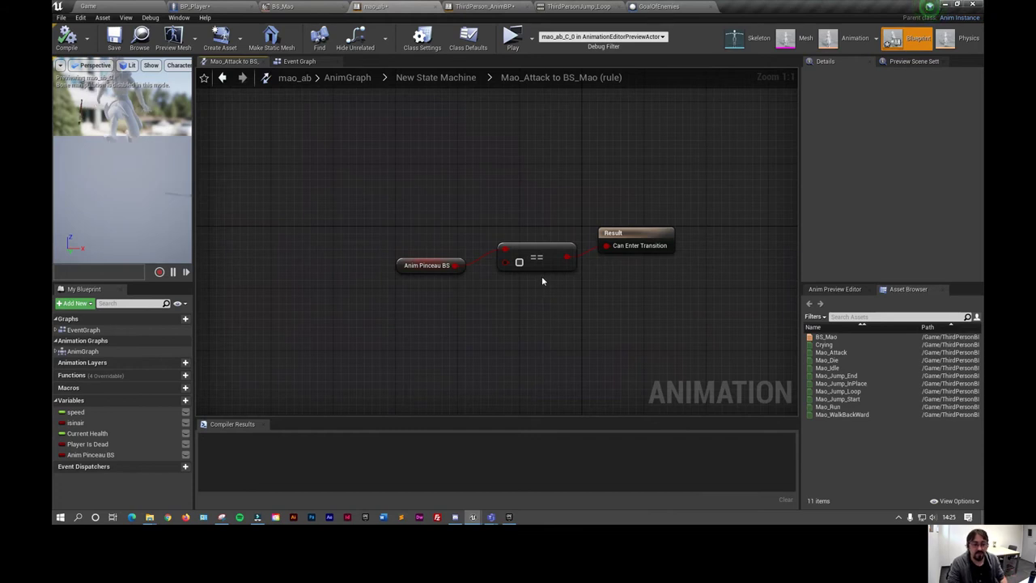
pyautogui.click(462, 81)
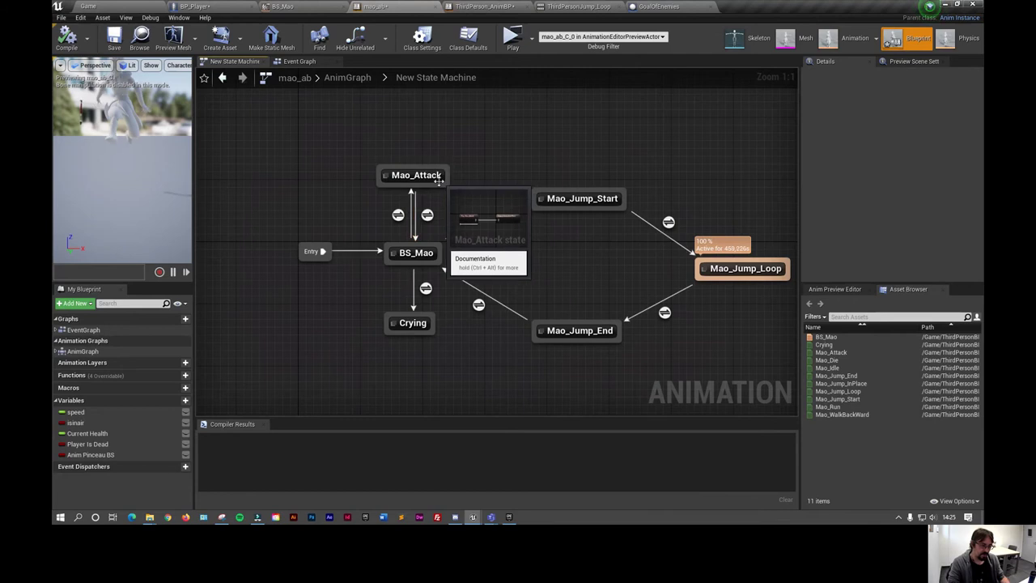
pyautogui.click(108, 455)
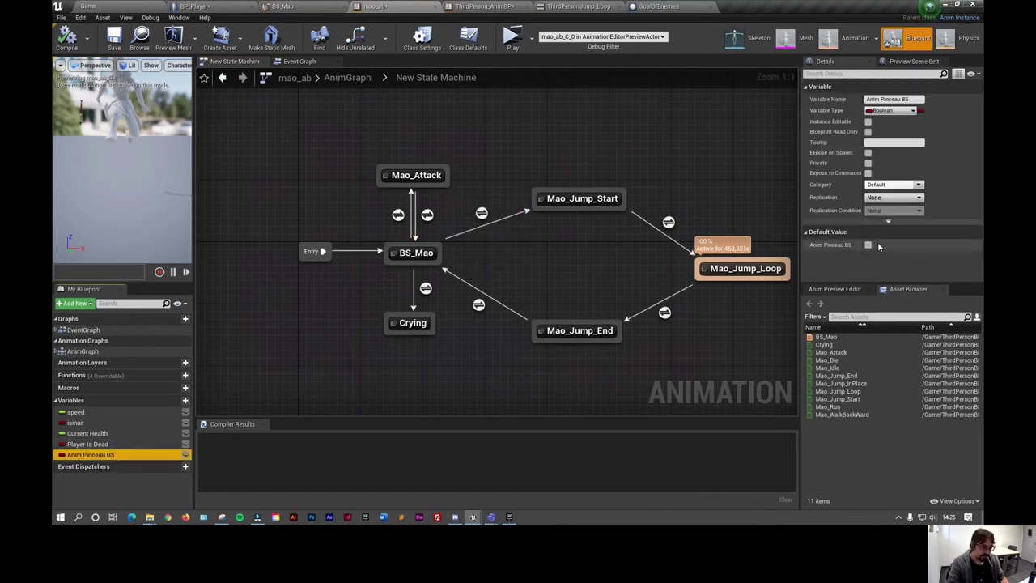
# Open mao_ab's Event Graph and pan to the Cast To BP_Player and SET Anim Pinceau BS nodes
pyautogui.click(296, 62)
pyautogui.moveTo(290, 215); pyautogui.dragTo(304, 204, button='right')
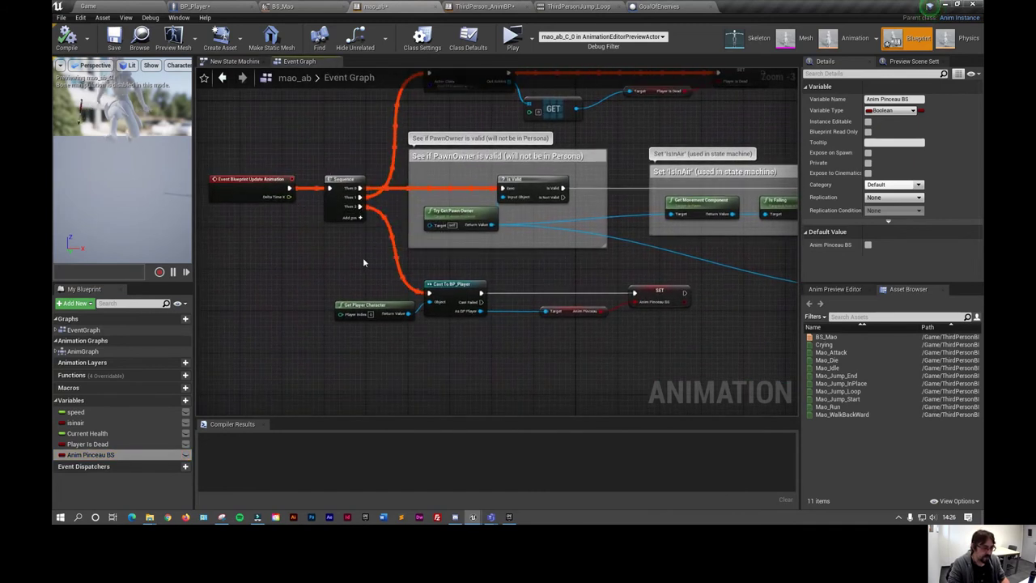
pyautogui.moveTo(363, 258); pyautogui.dragTo(340, 241, button='right')
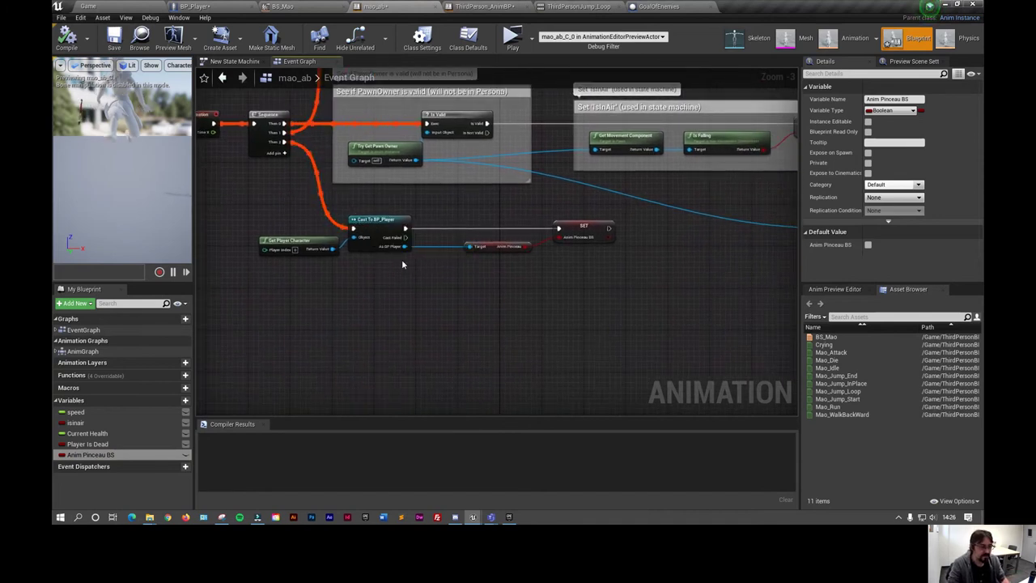
pyautogui.moveTo(386, 250); pyautogui.dragTo(398, 285, button='right')
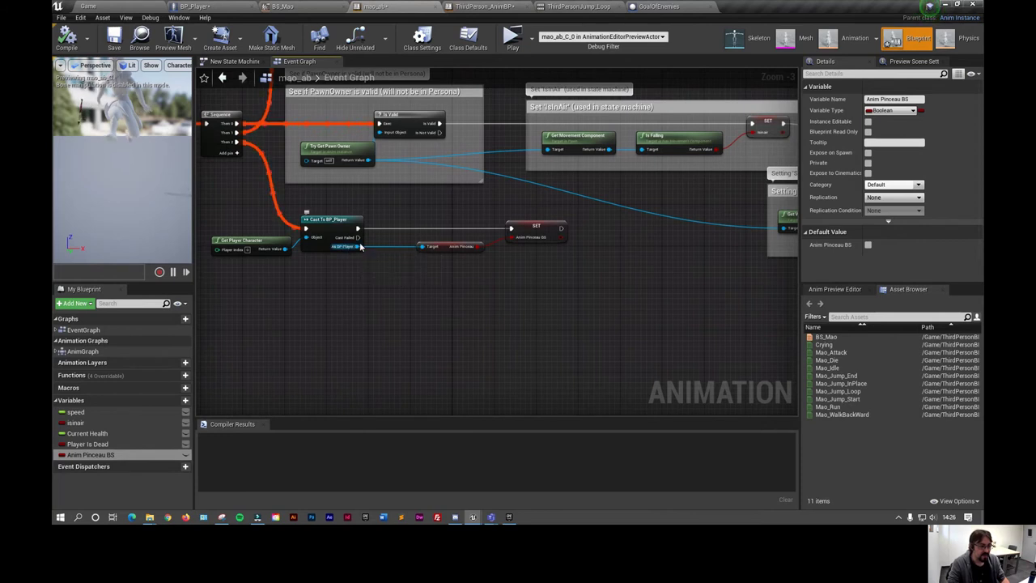
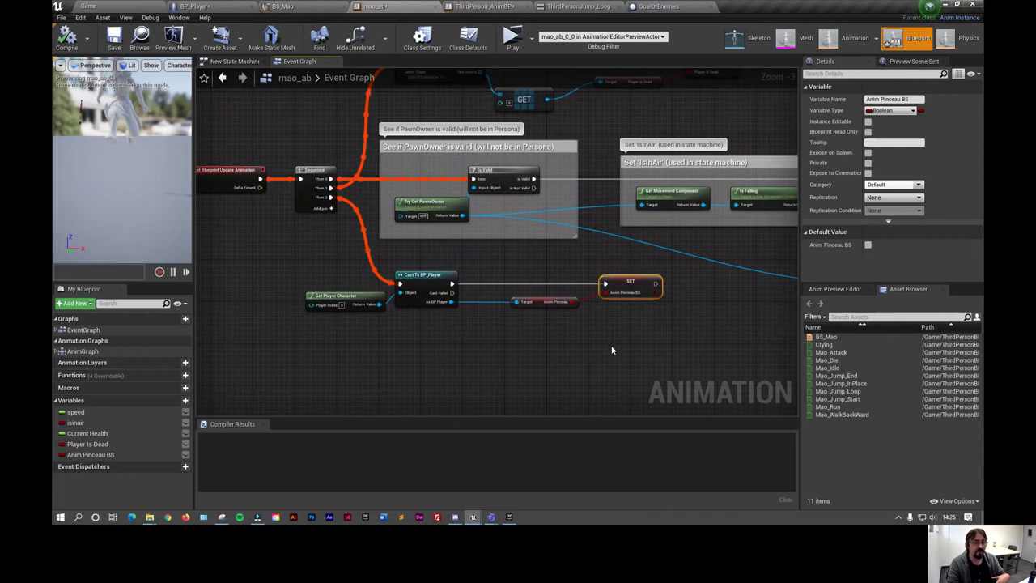
# Review BP_Player's Skill Speed Reduction chain: input and movement disabled, then re-enabled after a delay
pyautogui.click(228, 8)
pyautogui.moveTo(394, 348)
pyautogui.mouseDown(button='right')
pyautogui.moveTo(441, 209)
pyautogui.moveTo(409, 138)
pyautogui.mouseUp(button='right')
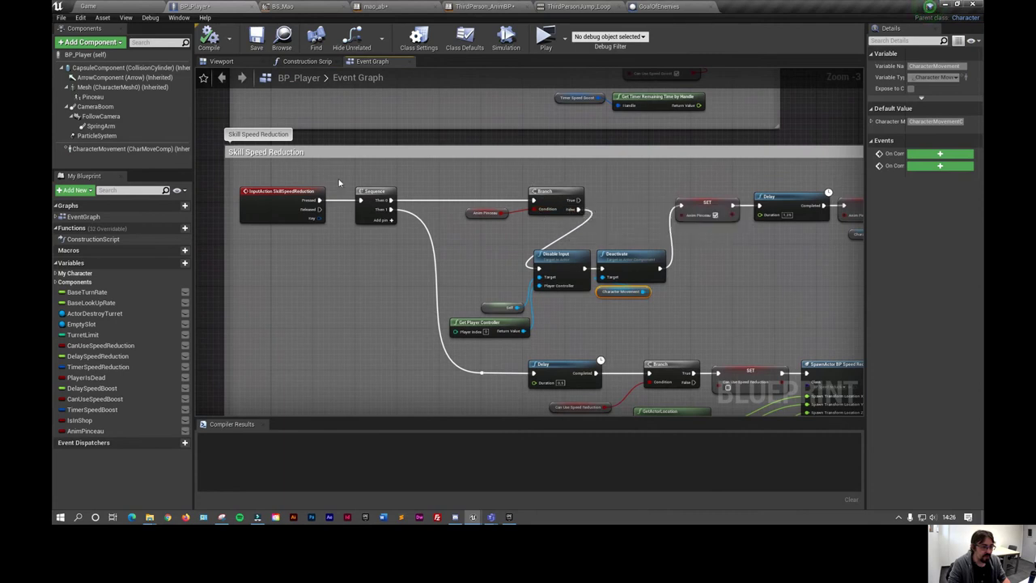
pyautogui.moveTo(515, 204); pyautogui.dragTo(491, 159, button='right')
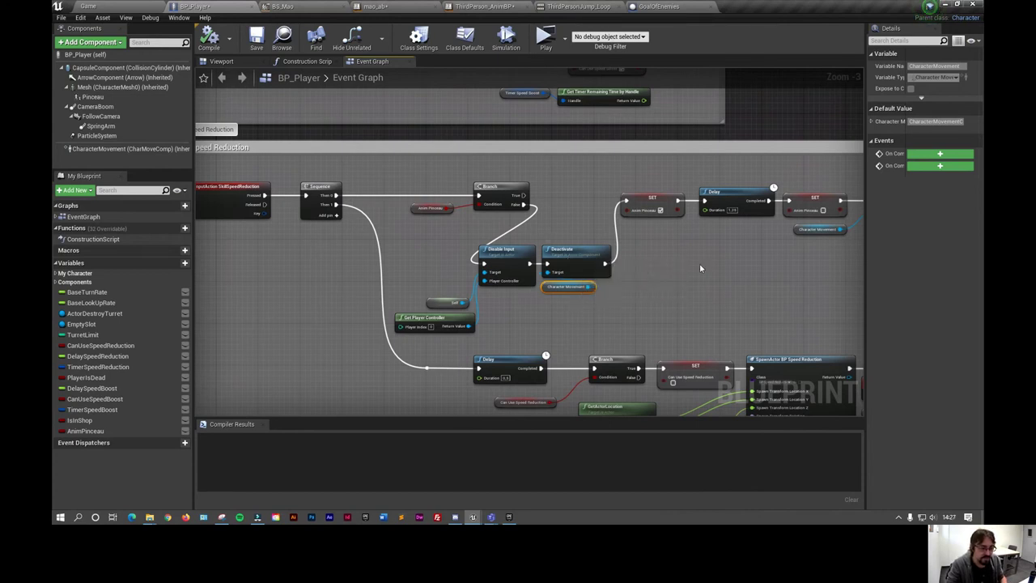
pyautogui.moveTo(699, 263); pyautogui.dragTo(648, 268, button='right')
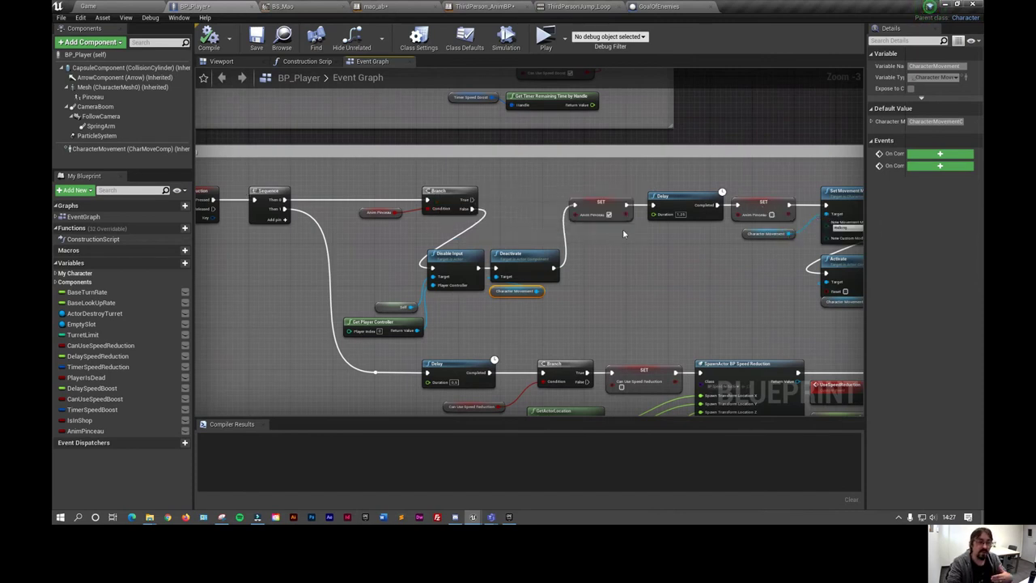
pyautogui.moveTo(682, 255); pyautogui.dragTo(523, 265, button='right')
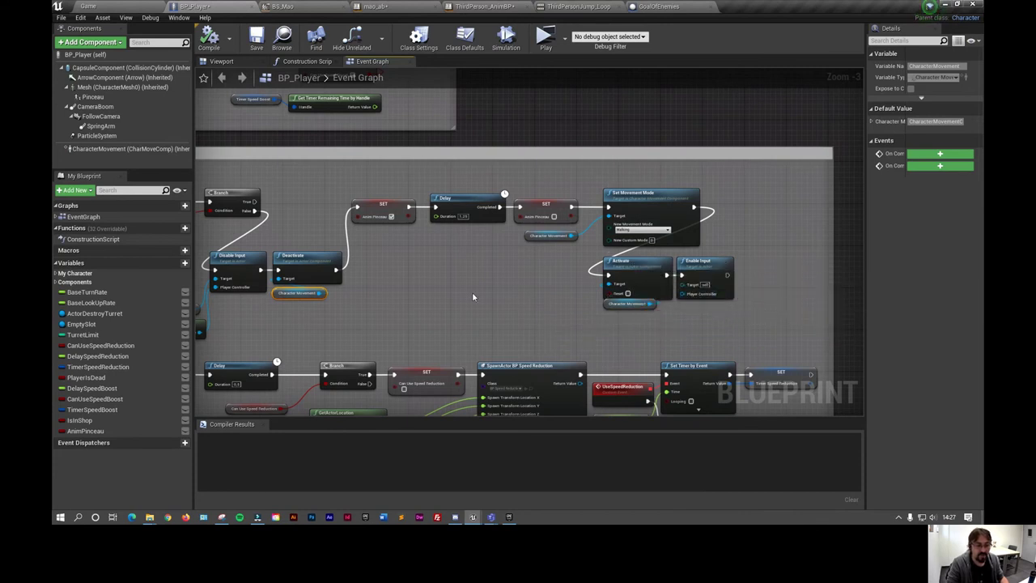
pyautogui.scroll(-1, 474, 296)
pyautogui.moveTo(474, 296); pyautogui.dragTo(617, 291, button='right')
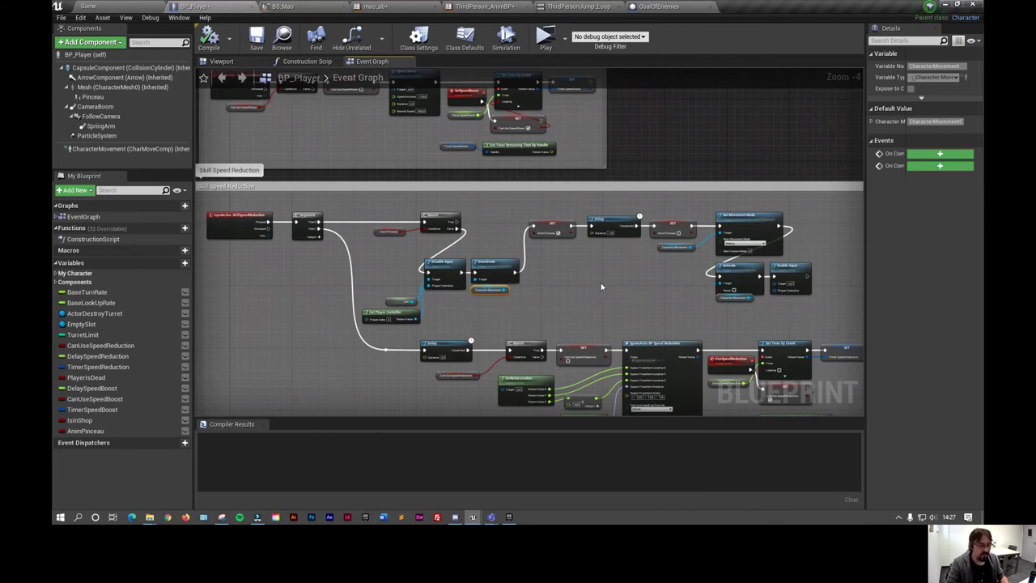
pyautogui.scroll(1, 593, 283)
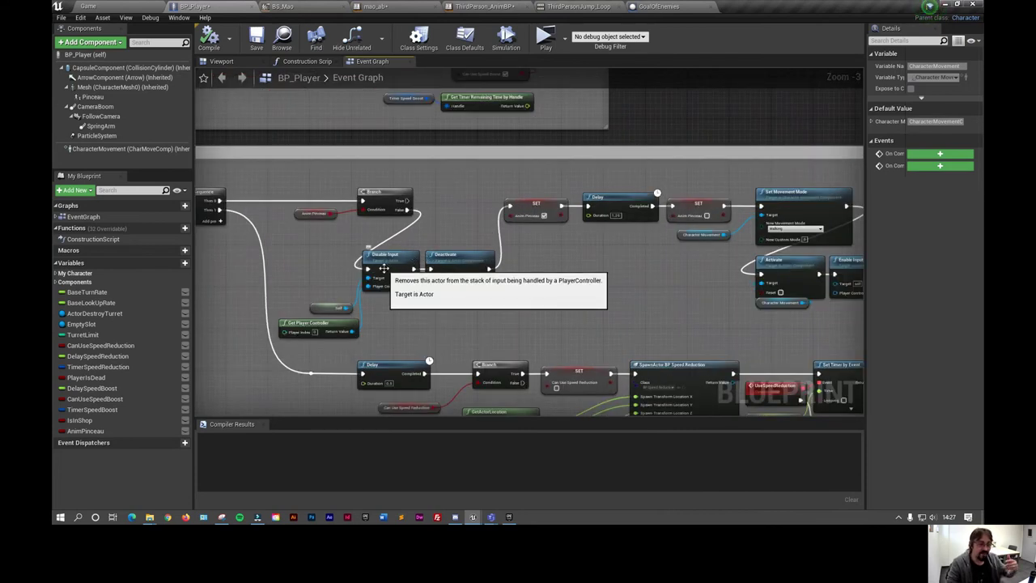
pyautogui.hotkey('ctrl', 'v')
pyautogui.moveTo(568, 305)
pyautogui.mouseDown(button='right')
pyautogui.moveTo(623, 276)
pyautogui.moveTo(548, 282)
pyautogui.mouseUp(button='right')
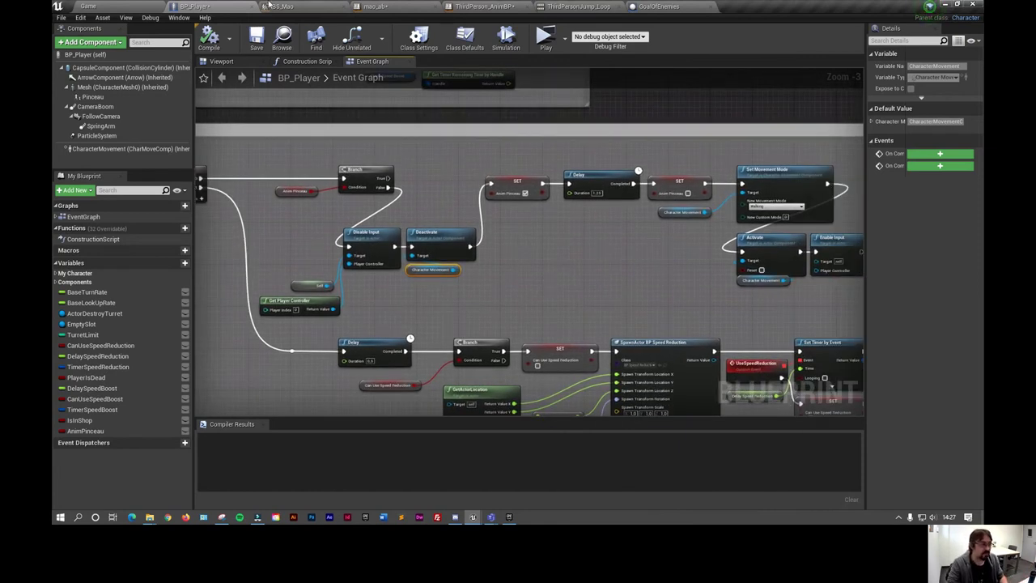
# Save the level, test-play by climbing the red bridge and swinging the sword, then exit
pyautogui.click(138, 7)
pyautogui.hotkey('ctrl', 's')
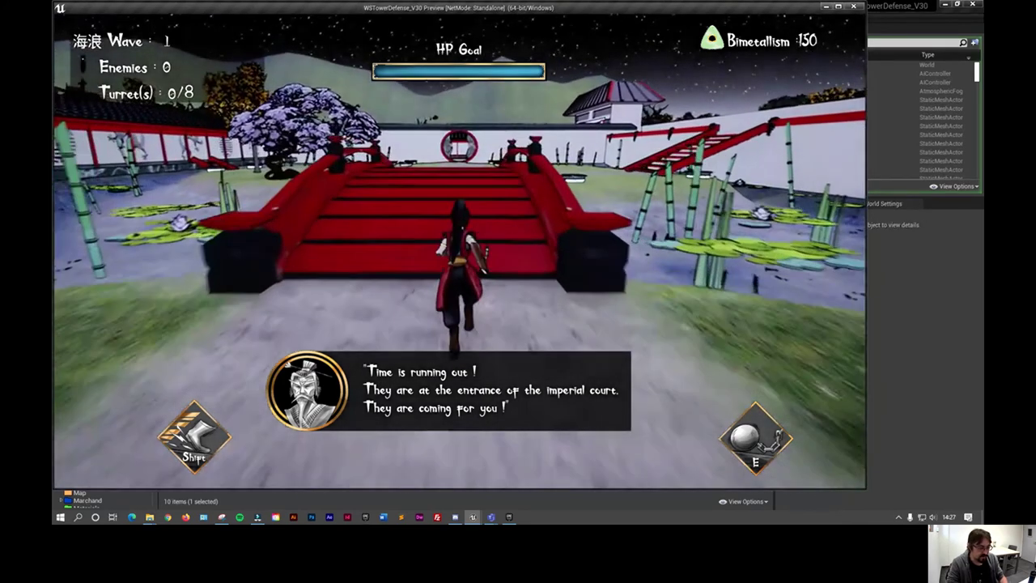
pyautogui.press('e')
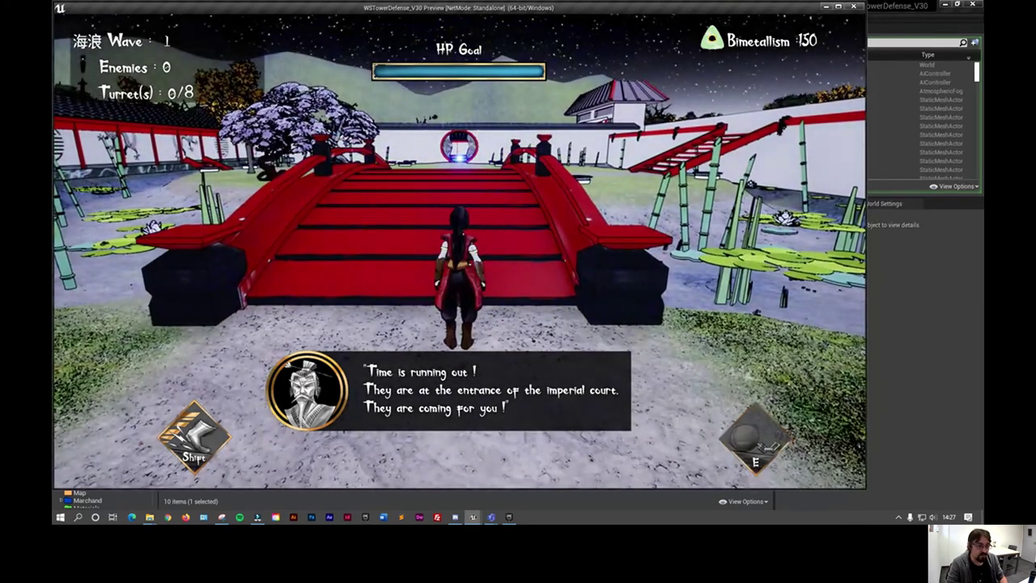
pyautogui.press('w')
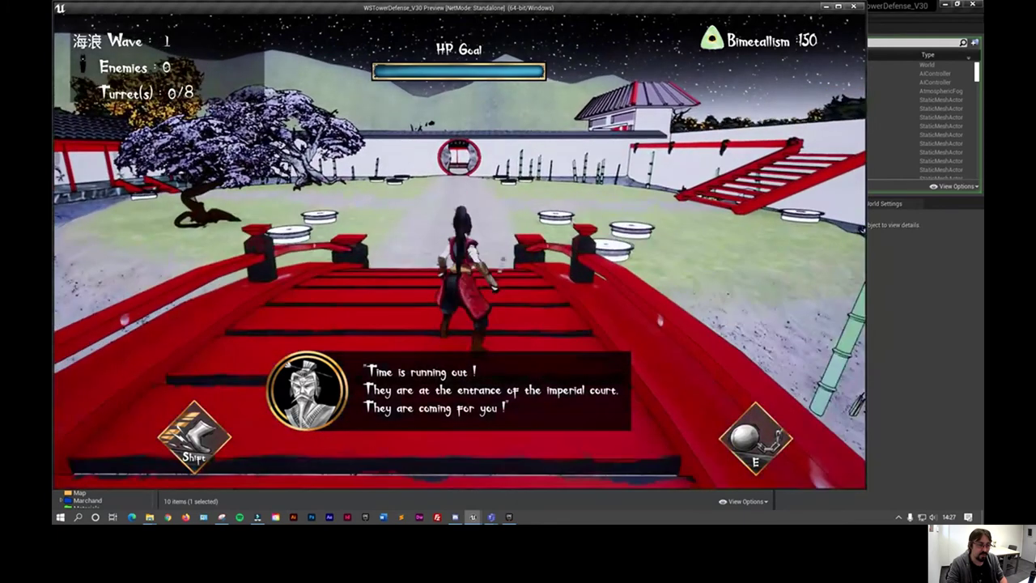
pyautogui.press('e')
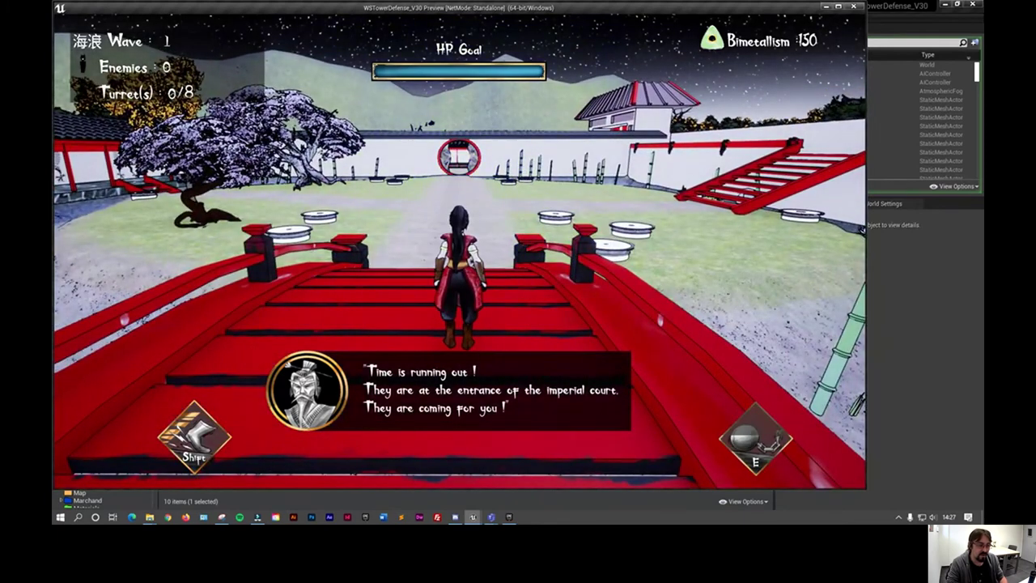
pyautogui.click(459, 267)
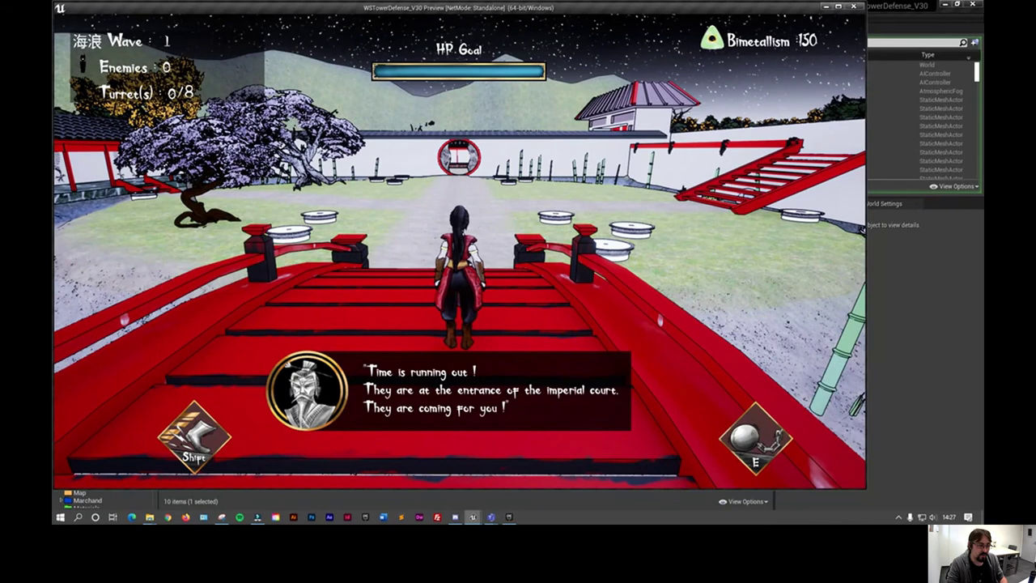
pyautogui.press('Escape')
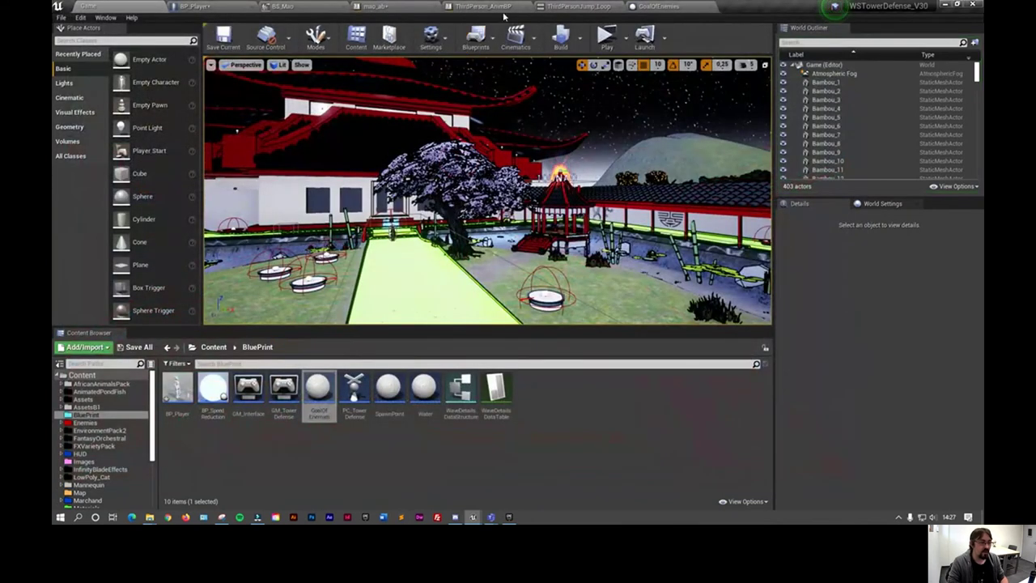
# Inspect ThirdPerson_AnimBP's Default state machine (Idle/Run, JumpStart, JumpLoop, JumpEnd), then return to mao_ab
pyautogui.click(507, 7)
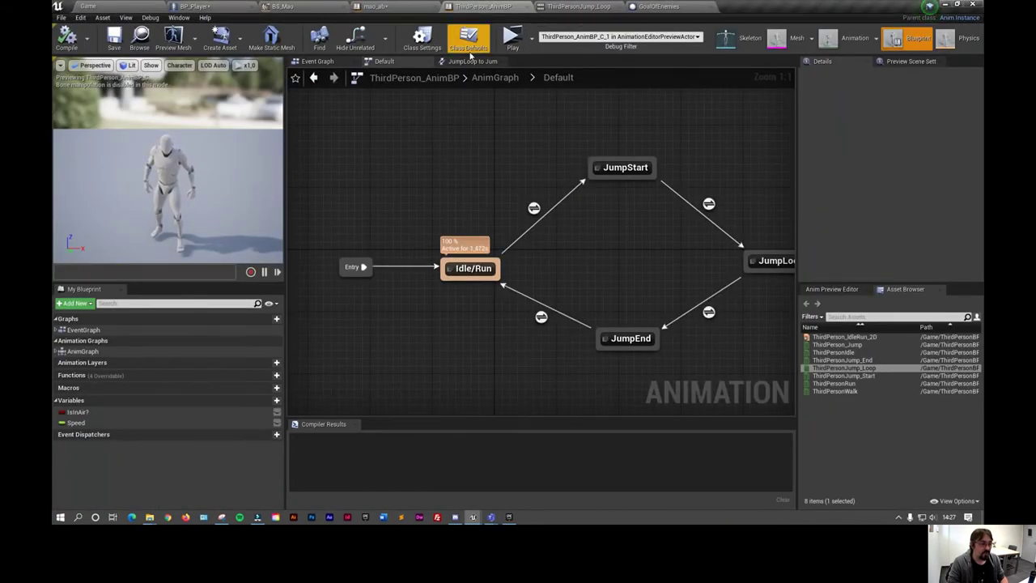
pyautogui.click(496, 77)
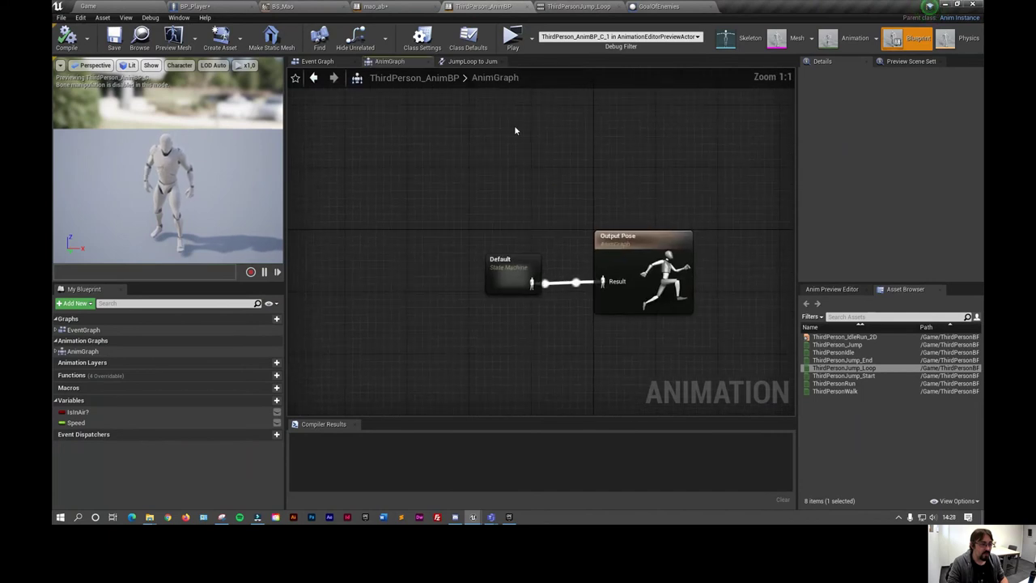
pyautogui.doubleClick(511, 275)
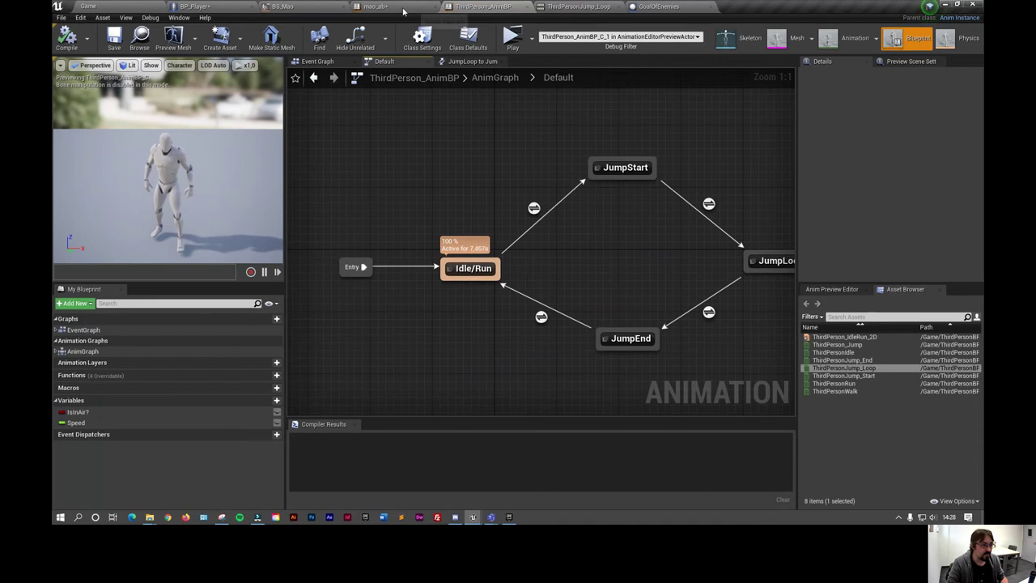
pyautogui.click(375, 7)
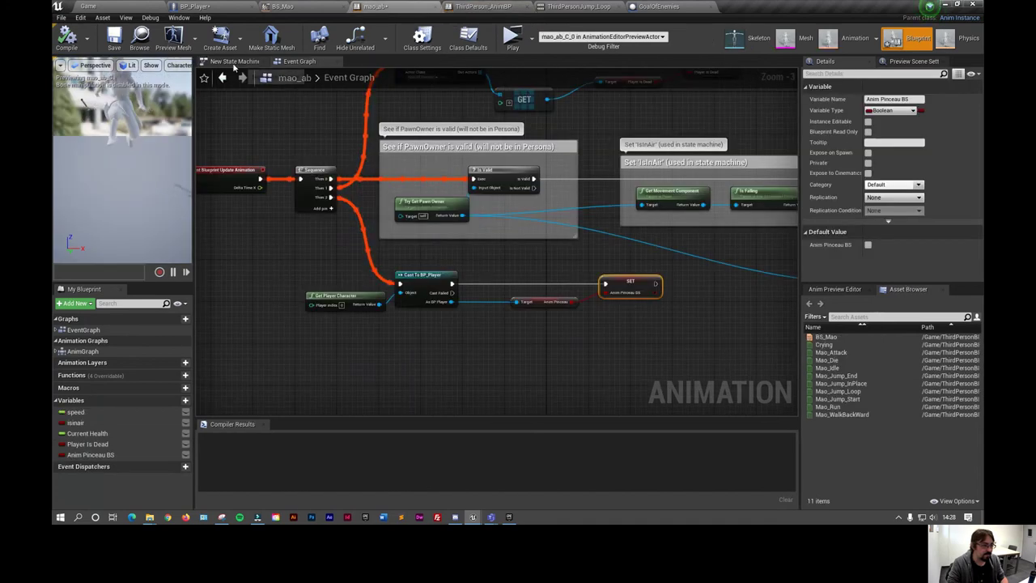
# Check the BS_Mao-to-Crying transition rule uses Player Is Dead, then return to New State Machine
pyautogui.click(237, 61)
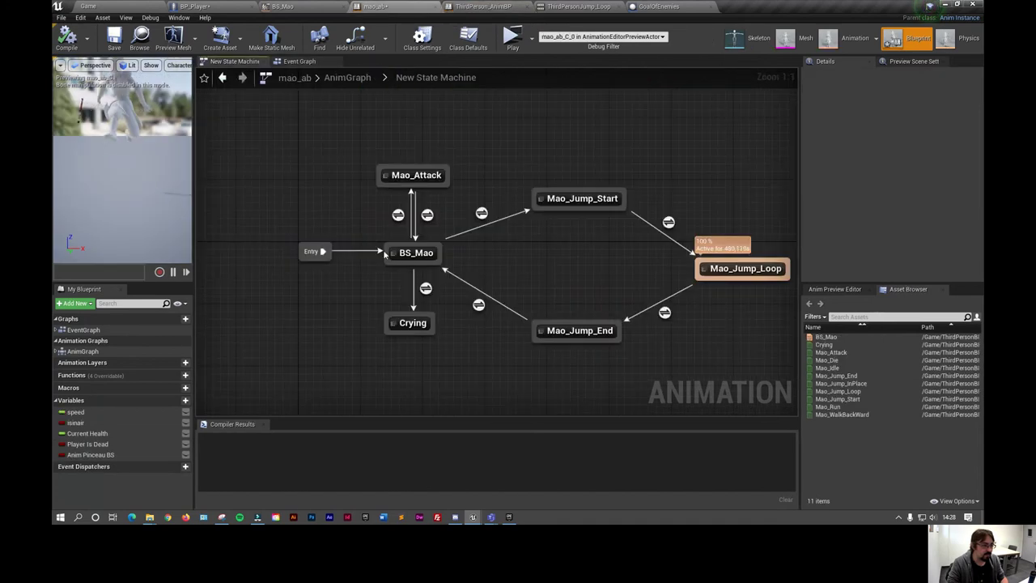
pyautogui.doubleClick(425, 288)
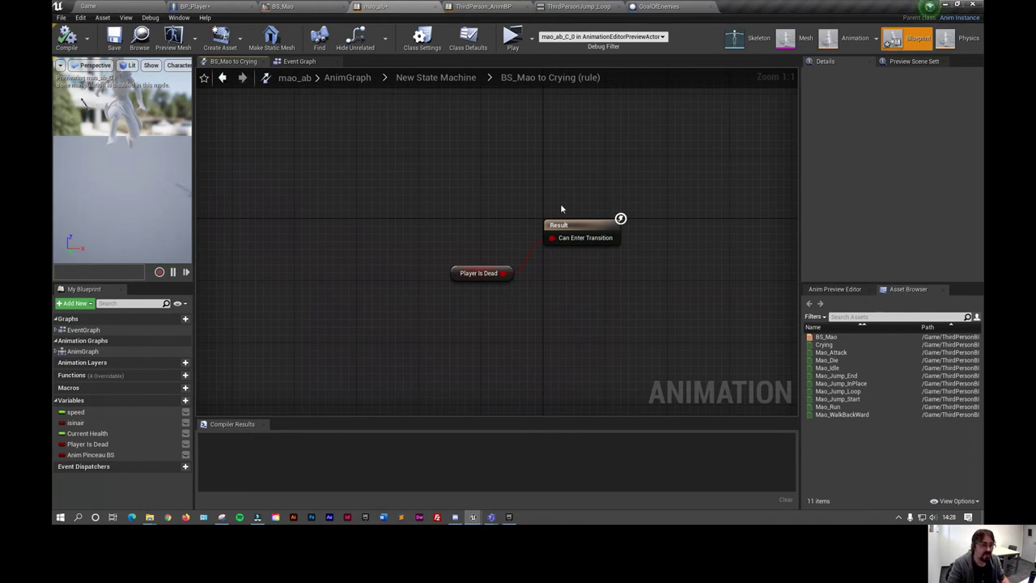
pyautogui.click(457, 78)
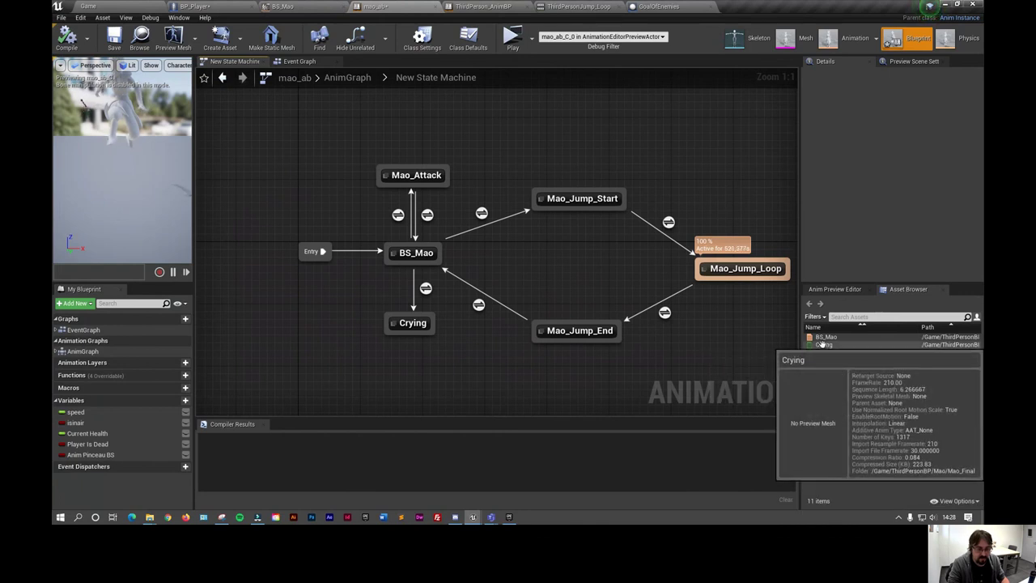
pyautogui.doubleClick(823, 344)
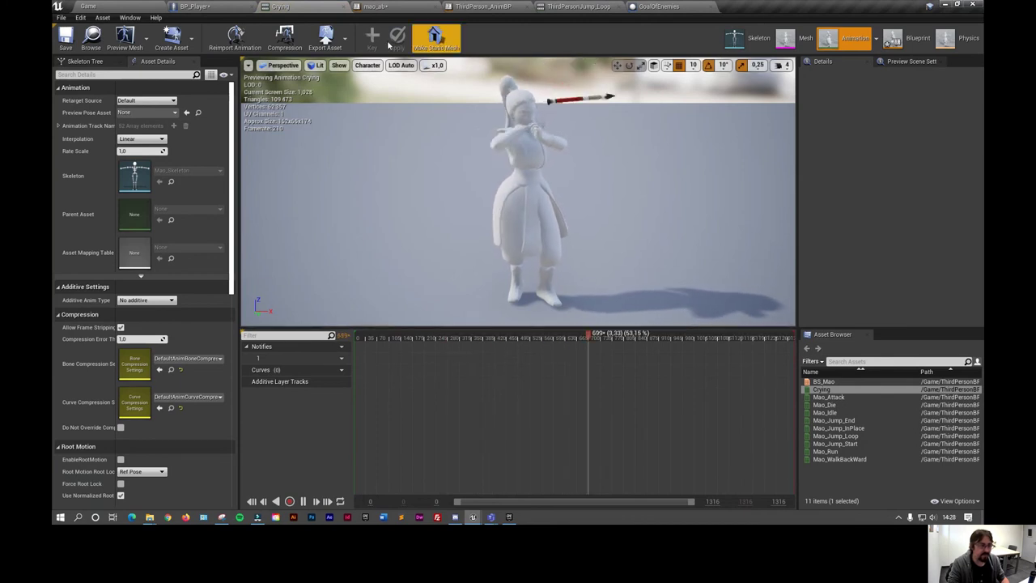
pyautogui.click(396, 7)
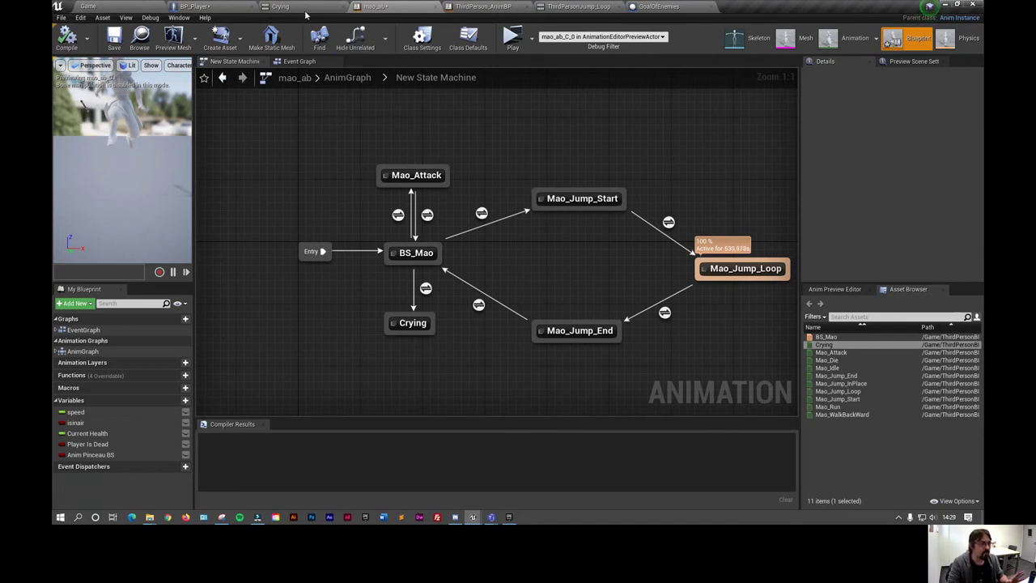
# Zoom out in BP_Player's Event Graph and centre Skill Speed Reduction below Skill Speed Boost
pyautogui.click(210, 10)
pyautogui.scroll(-3, 404, 296)
pyautogui.scroll(-2, 419, 301)
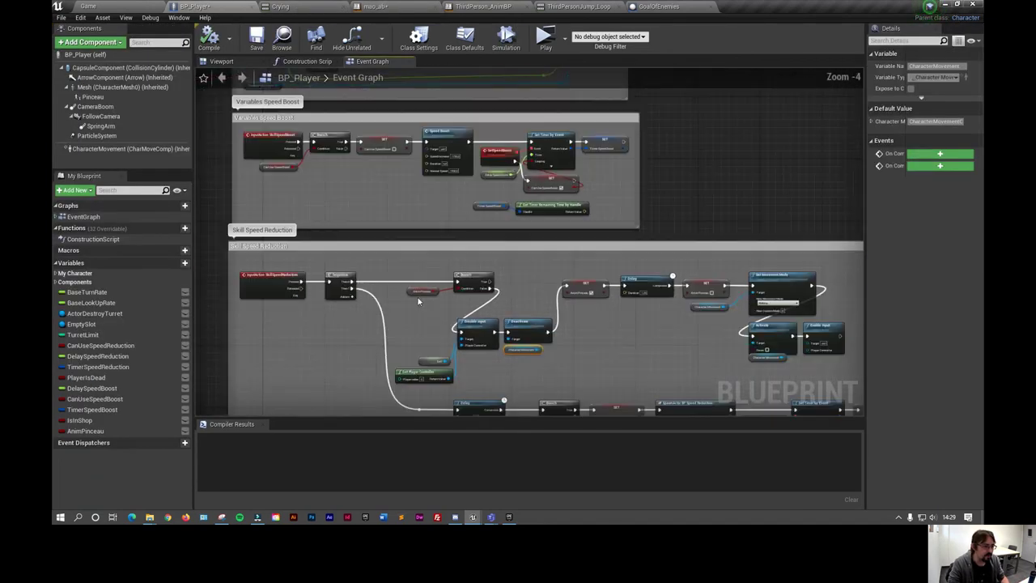
pyautogui.moveTo(366, 229)
pyautogui.mouseDown(button='right')
pyautogui.moveTo(413, 328)
pyautogui.moveTo(373, 264)
pyautogui.mouseUp(button='right')
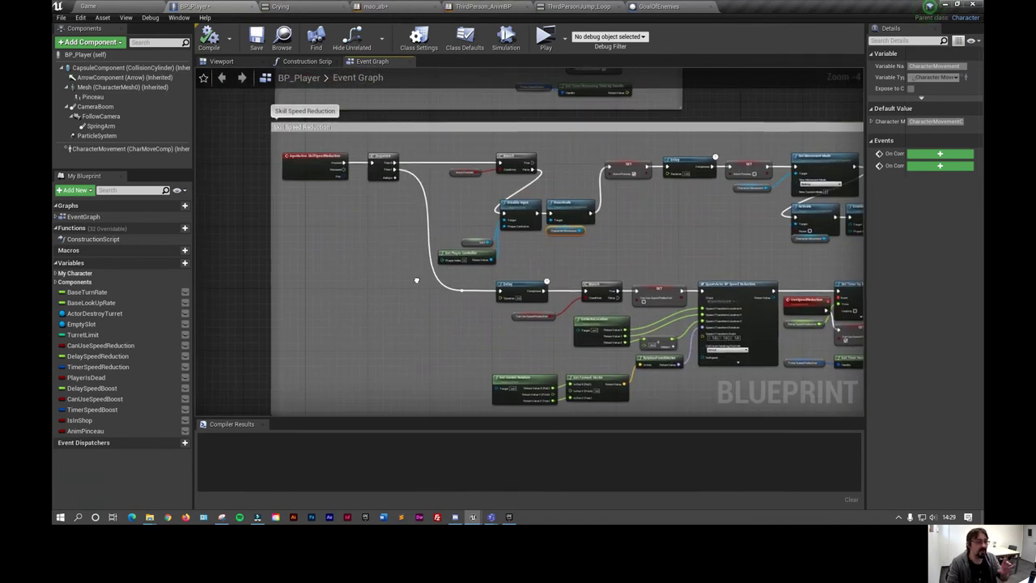
pyautogui.moveTo(417, 279); pyautogui.dragTo(384, 241, button='right')
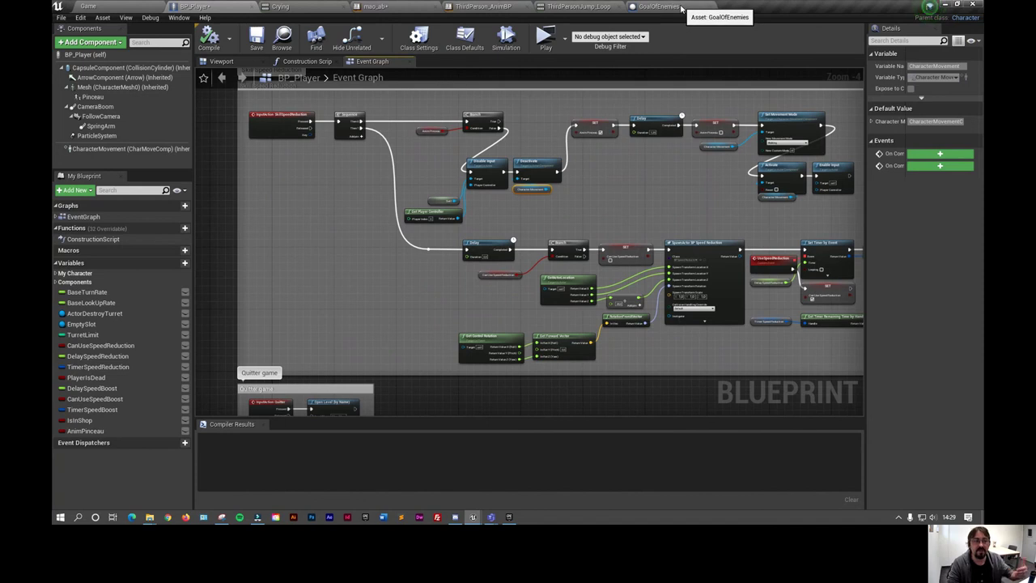
# Show the Game Over CurrentHealth <=0 section in GoalOfEnemies' Event Graph
pyautogui.click(682, 10)
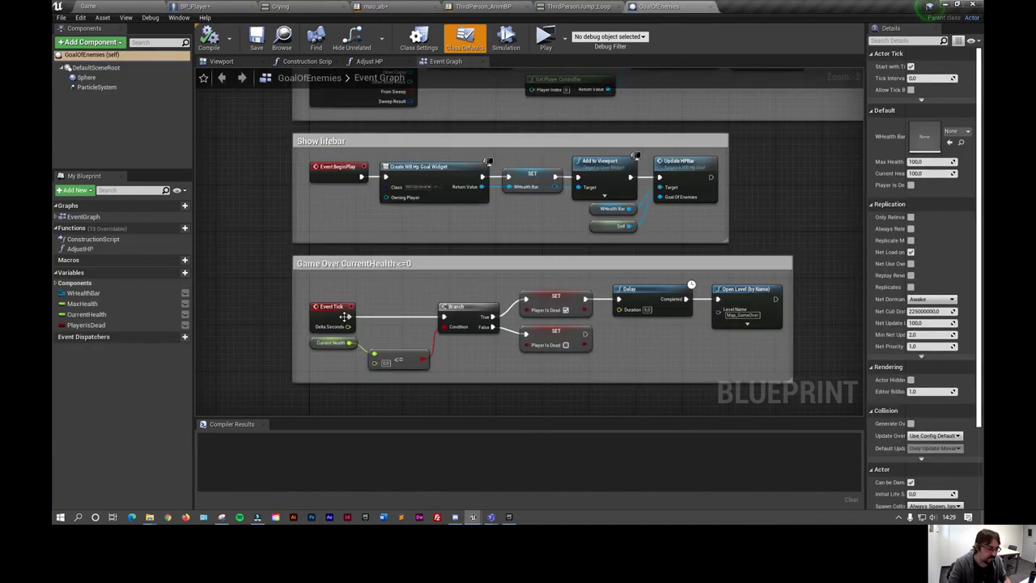
pyautogui.moveTo(323, 292); pyautogui.dragTo(314, 225, button='right')
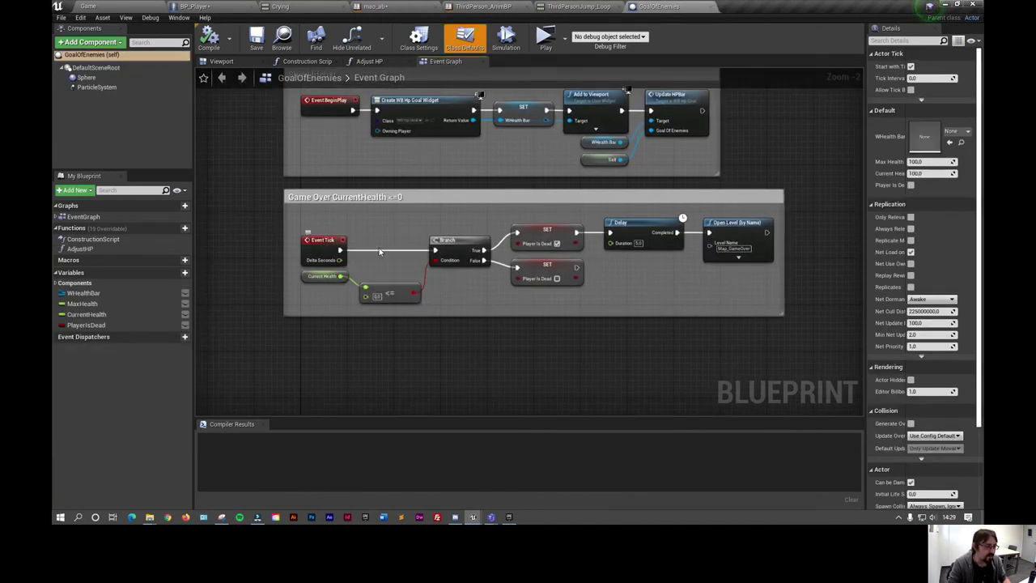